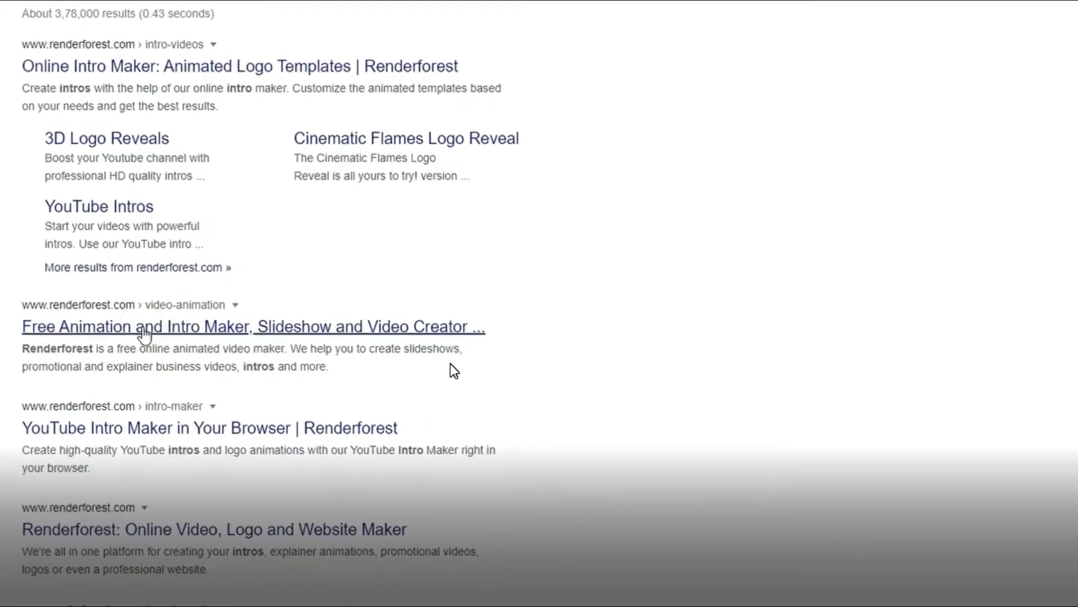
Open Renderforest's "Free Animation and Intro Maker" search result, enter the account password on its sign-in form, and go to account sign-up.
left_click(217, 332)
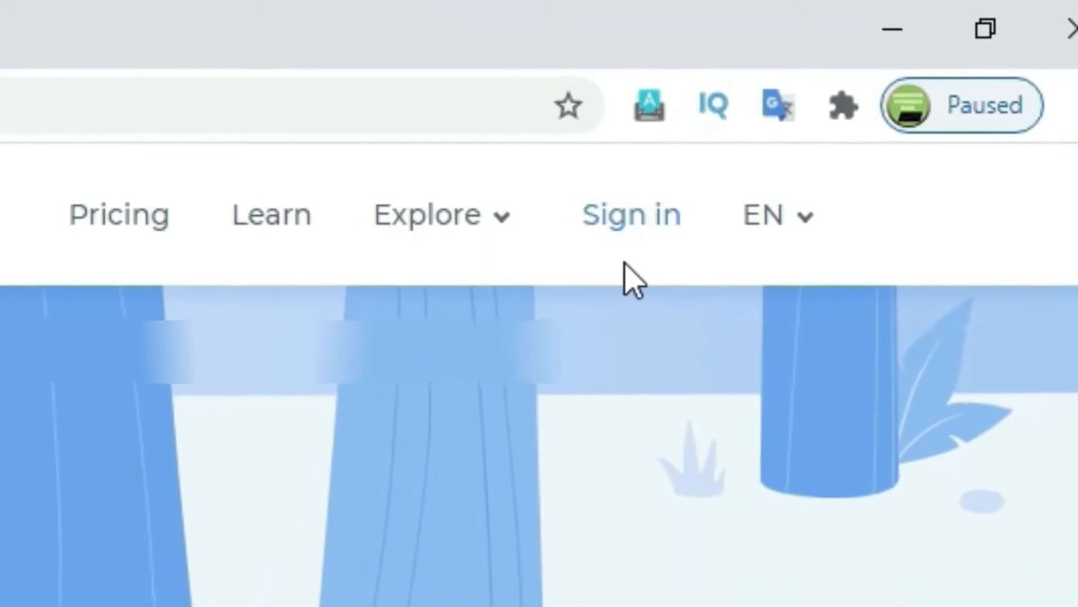
left_click(589, 239)
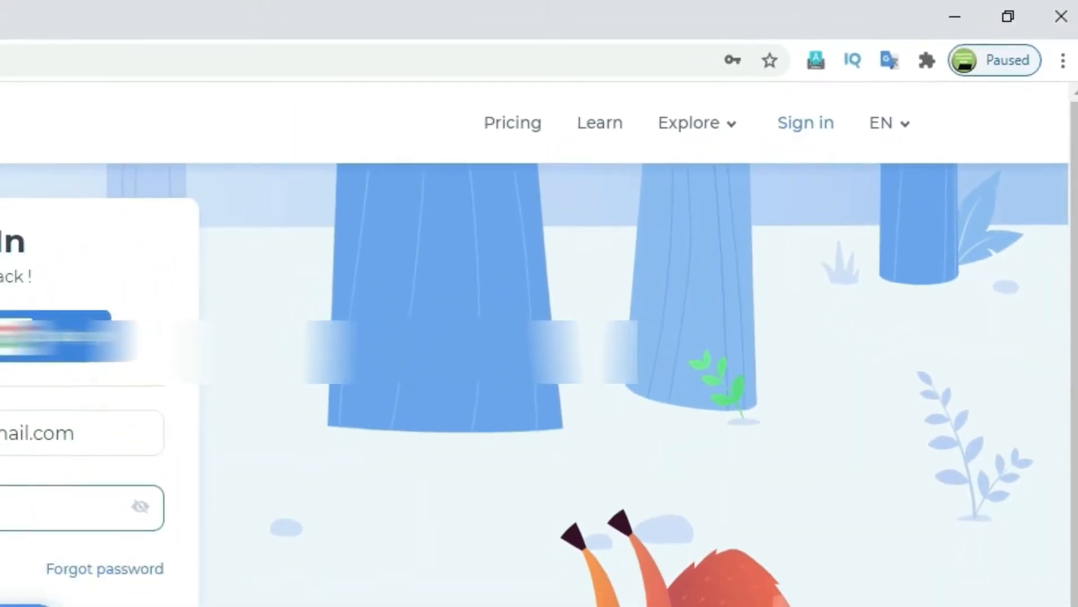
type("••••••")
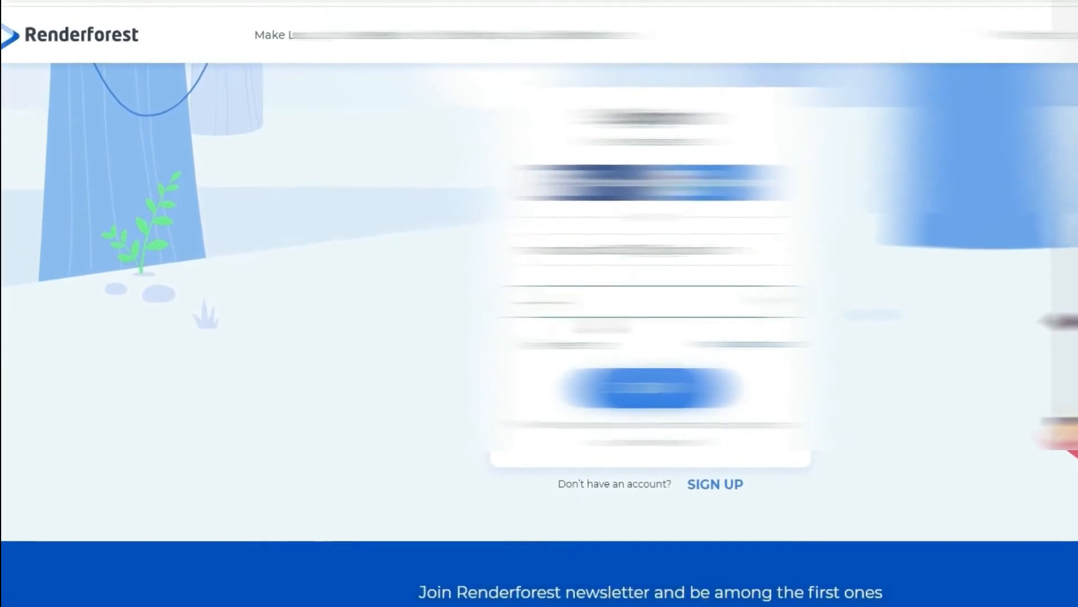
left_click(716, 485)
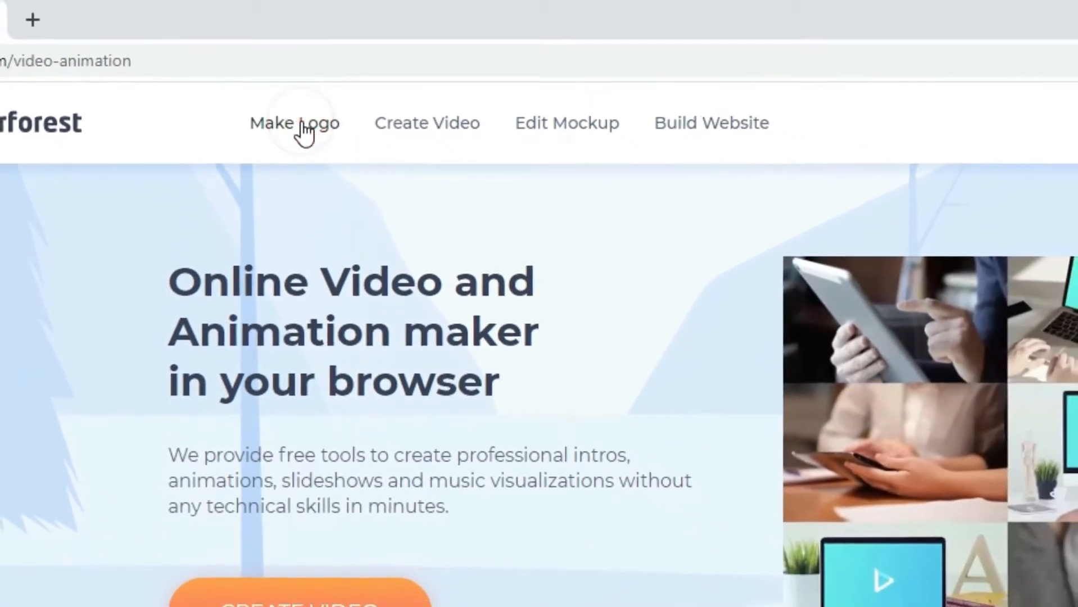
Start a logo named COMPUTER STUDENTS PARK with tagline EFFORT NEVER DIES, describing a YouTube logo showing a computer with nice text.
left_click(302, 125)
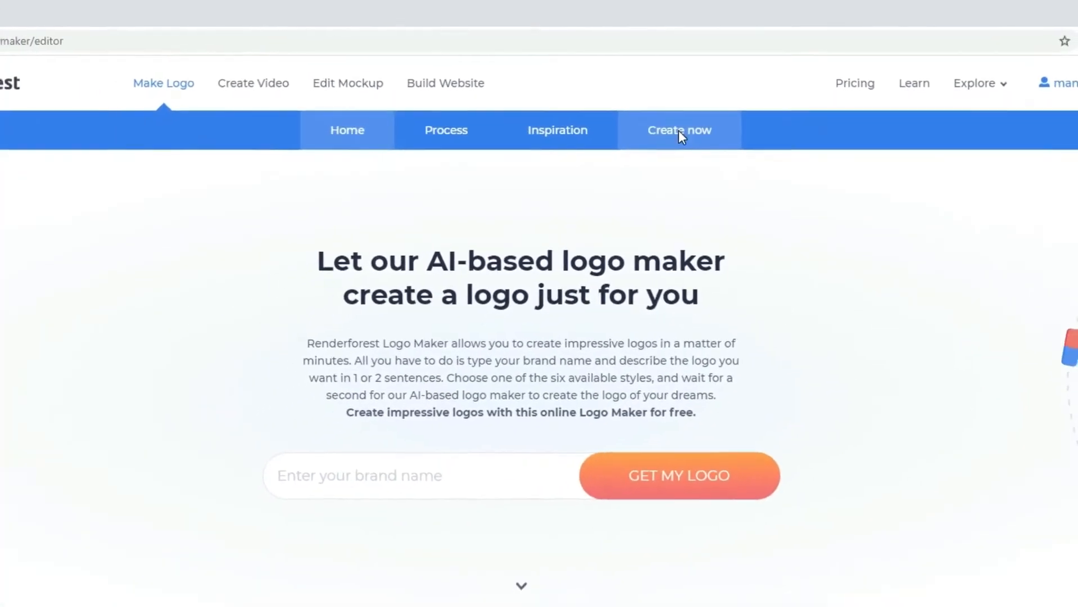
left_click(679, 132)
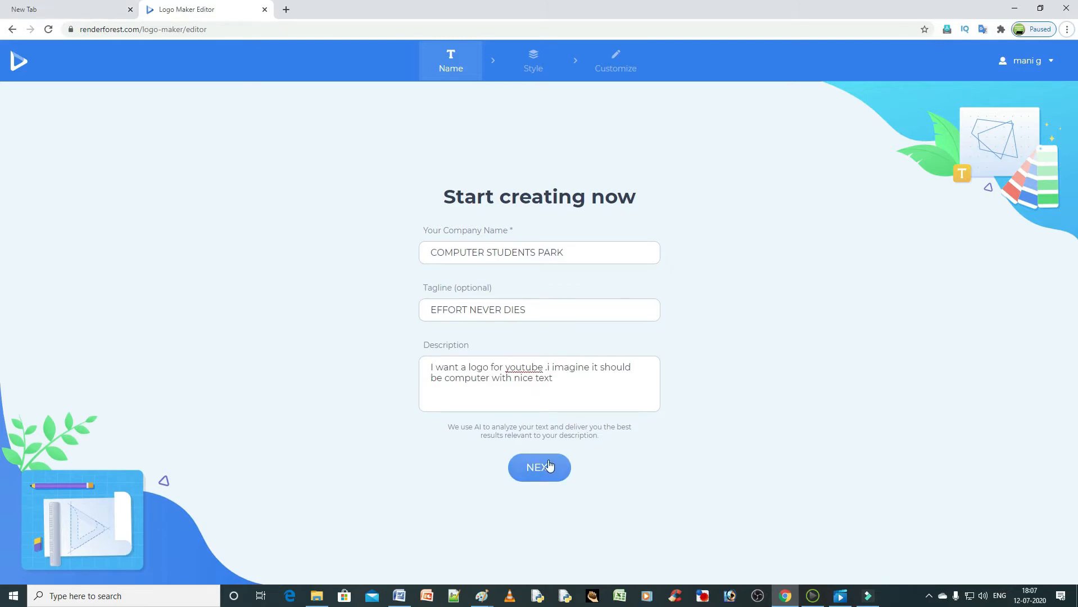
left_click(548, 474)
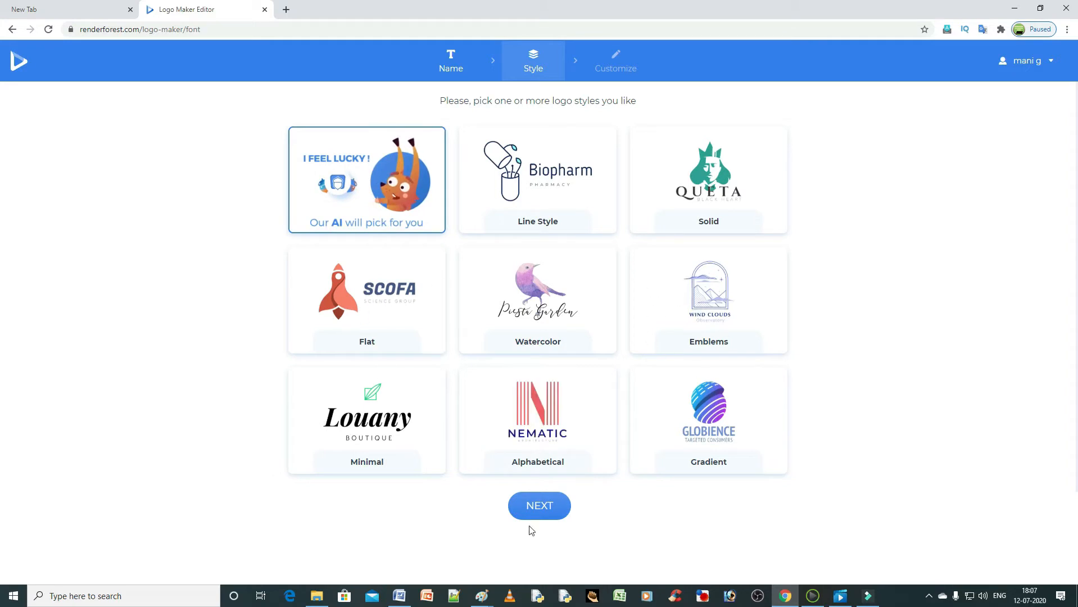
Generate logo suggestions in the Alphabetical style and browse the suggested designs and their mockups.
left_click(533, 434)
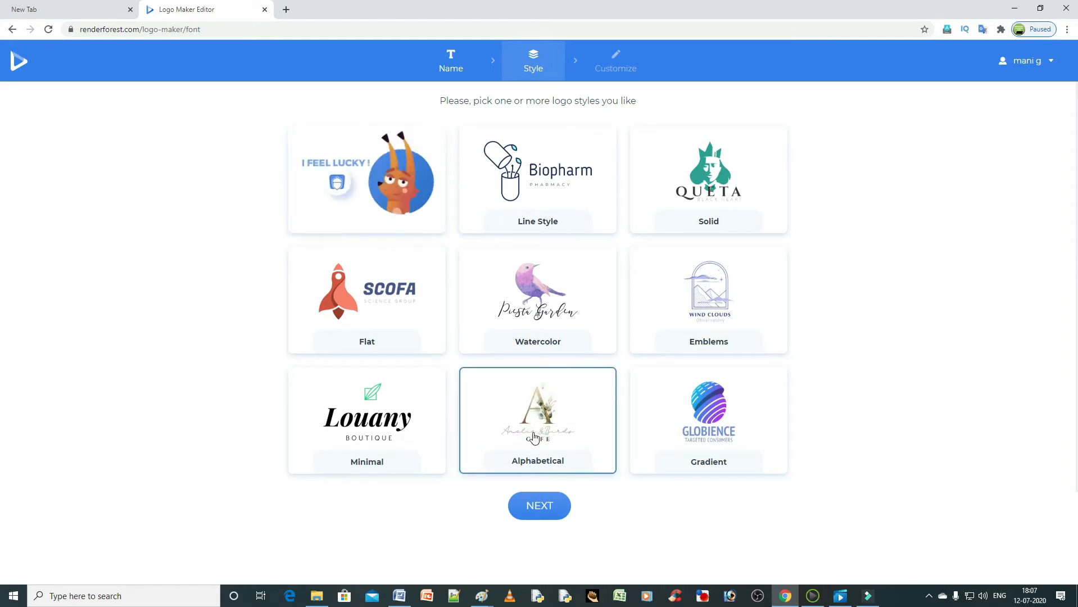
left_click(537, 509)
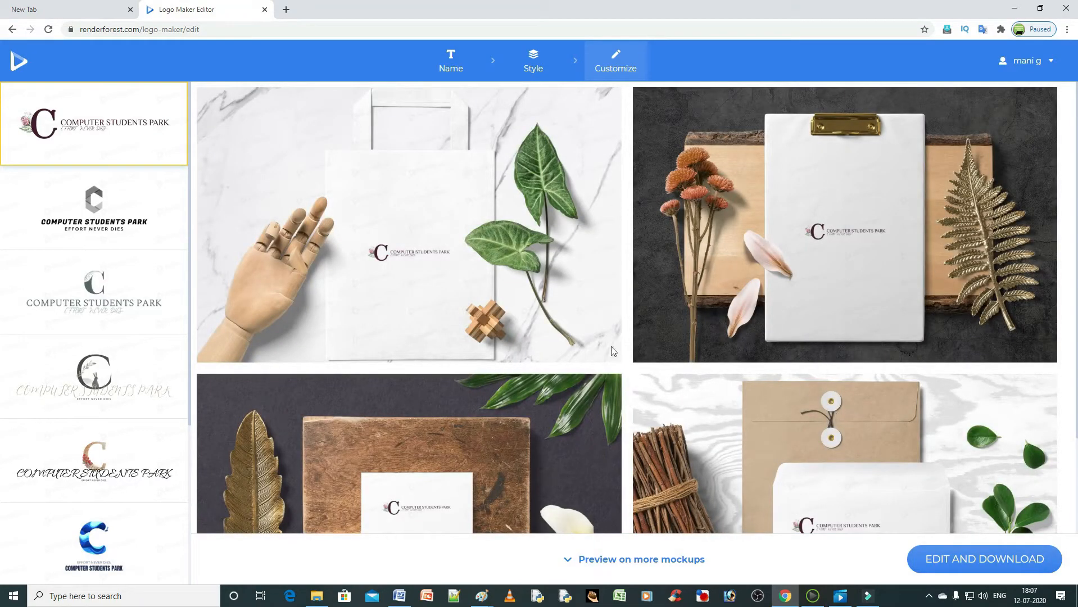
scroll(600, 265, "down", 2)
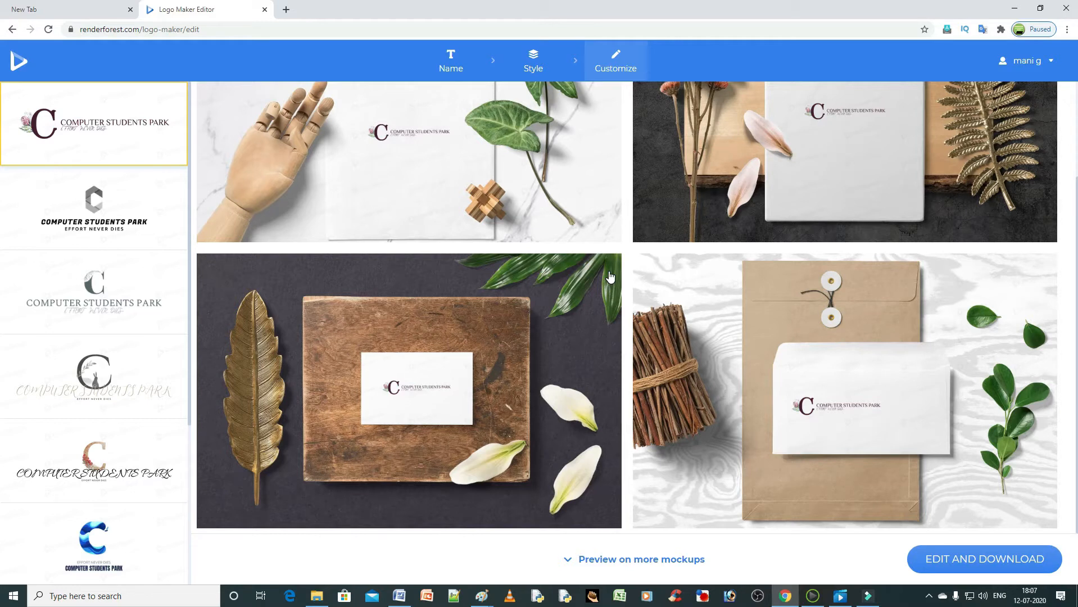
scroll(611, 277, "up", 2)
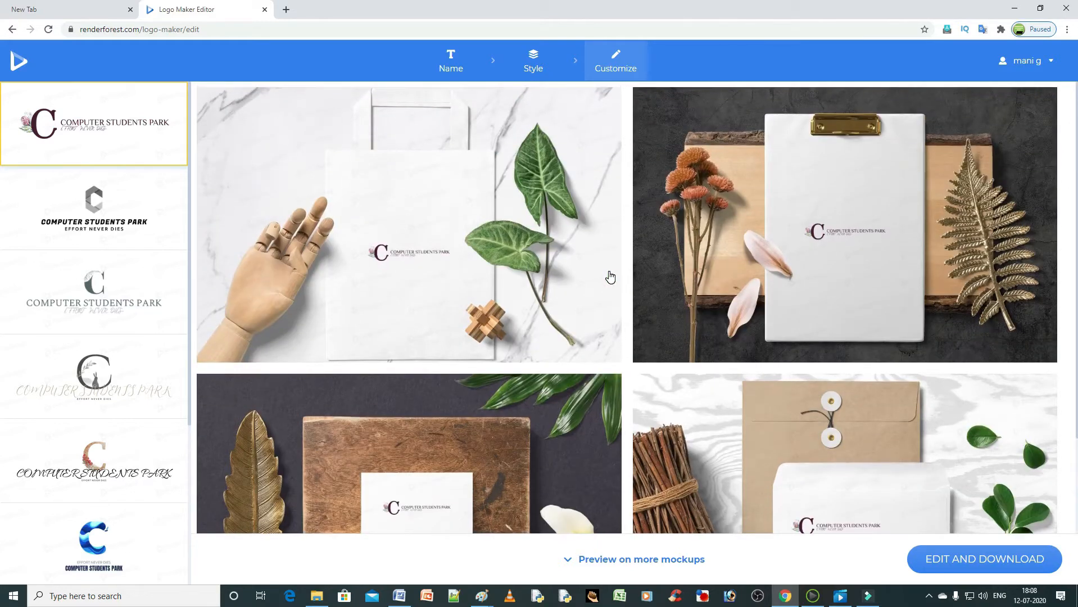
scroll(611, 275, "down", 2)
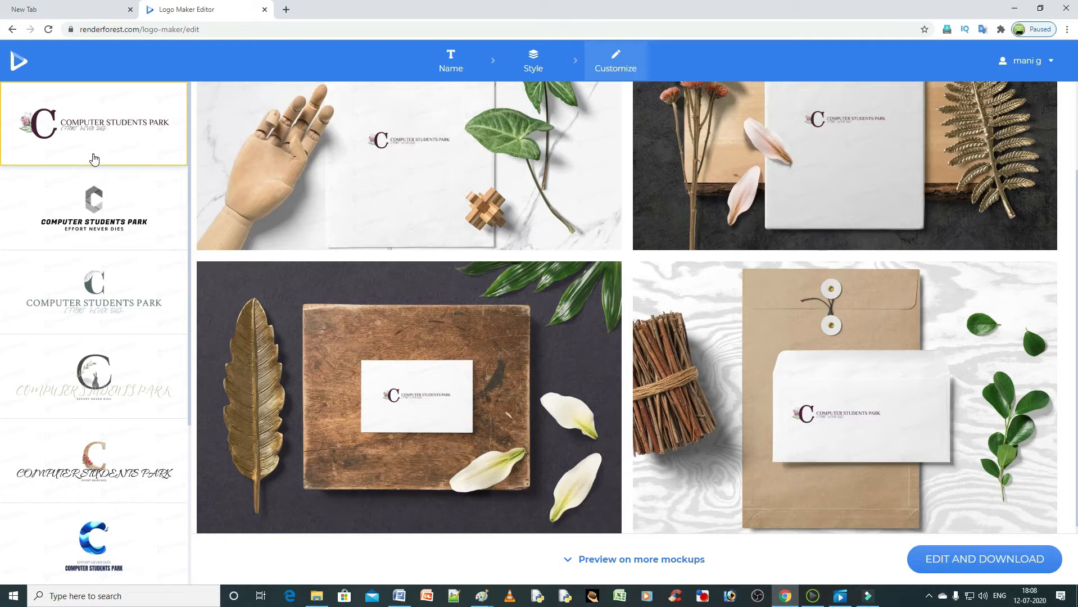
scroll(99, 163, "down", 3)
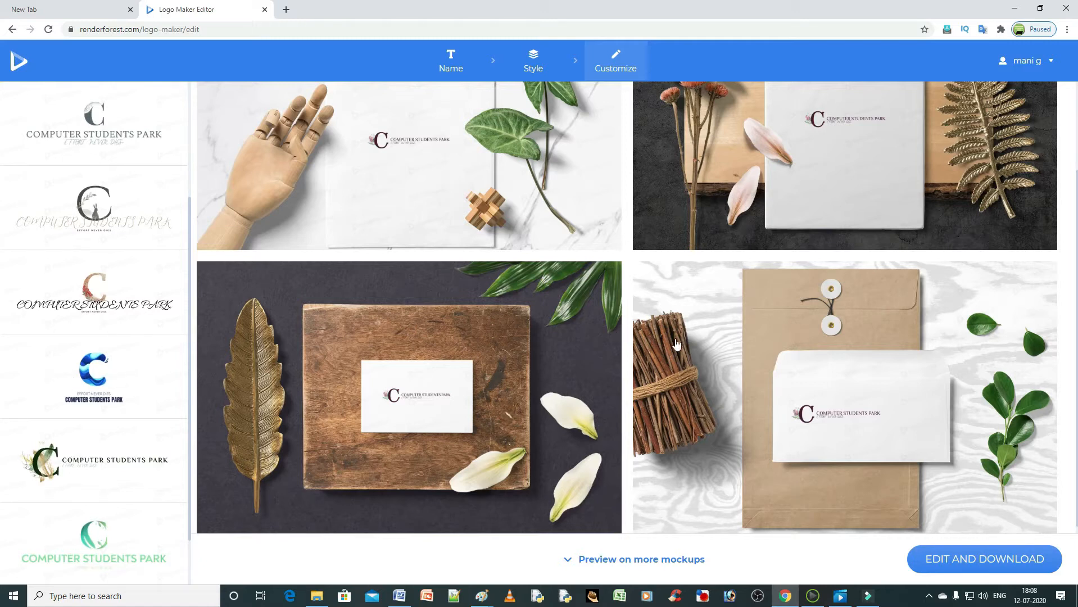
Choose the blue wavy C design, preview it on the laptop mockup, and open it for editing.
left_click(93, 376)
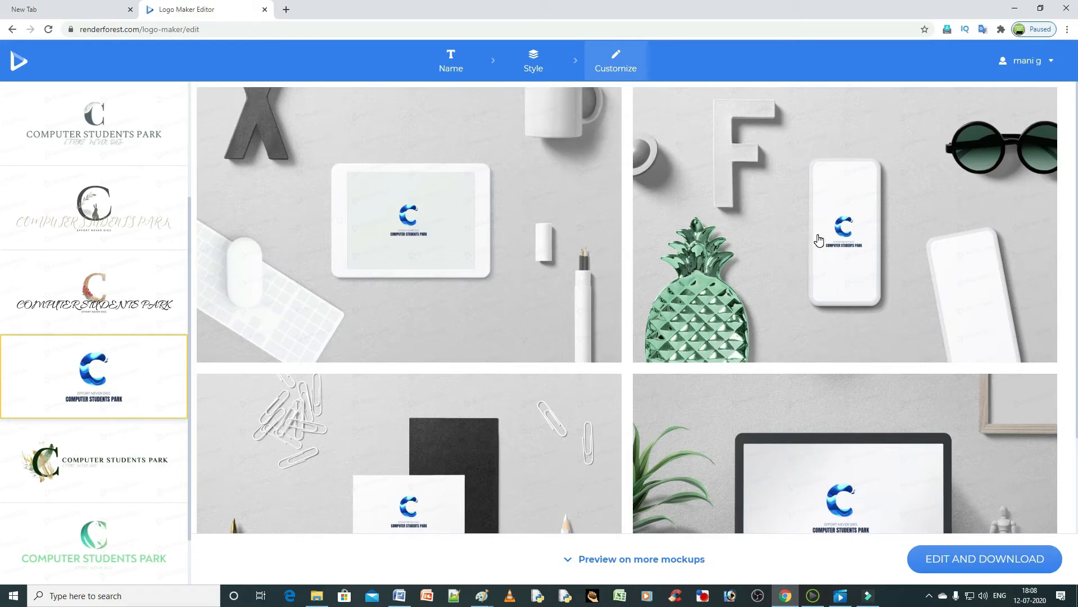
scroll(819, 241, "down", 2)
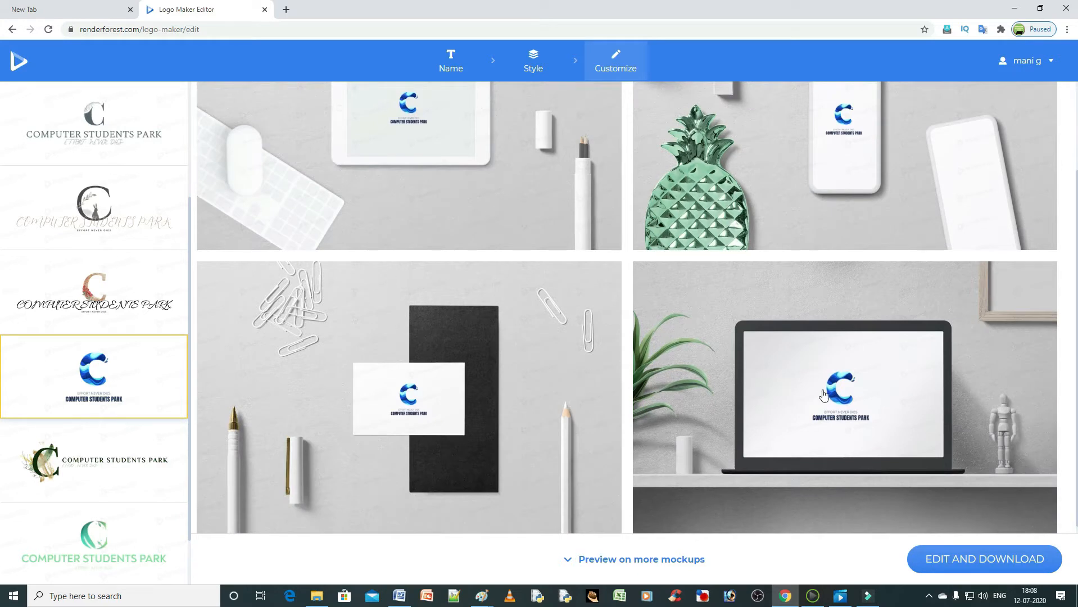
left_click(856, 402)
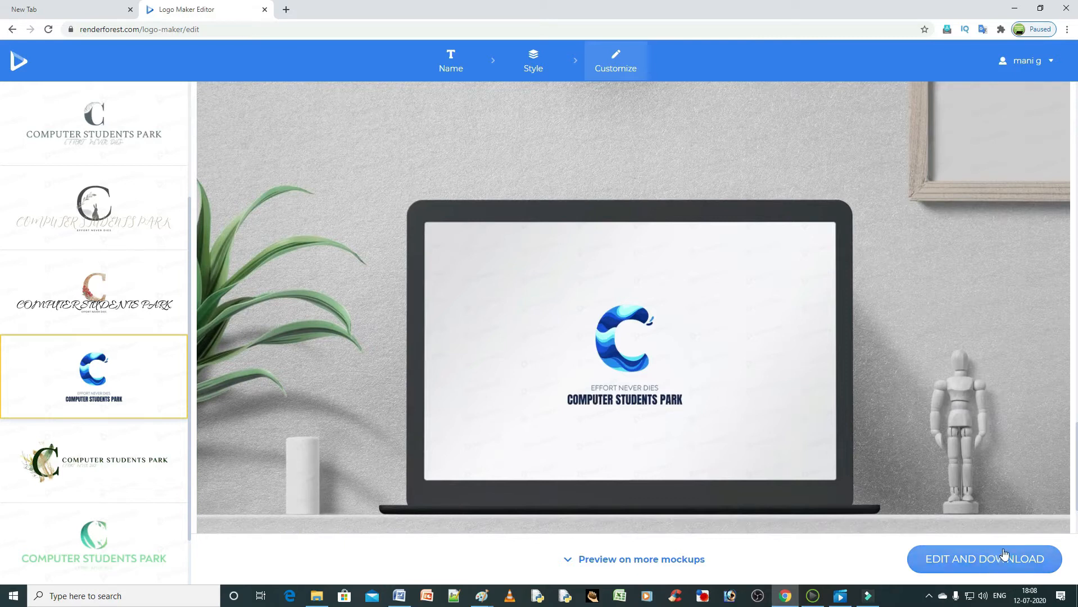
left_click(965, 560)
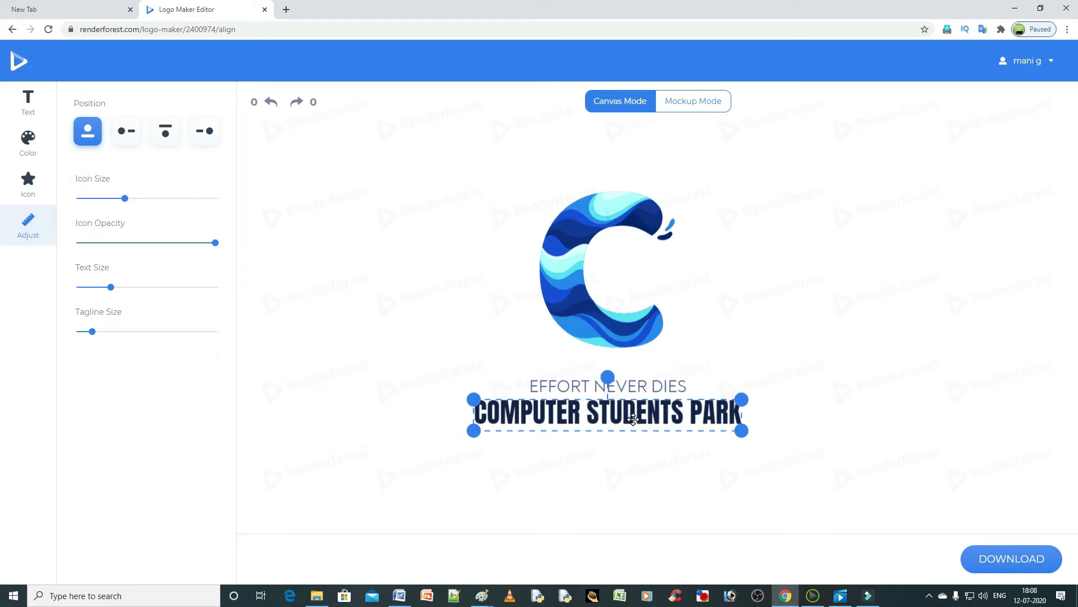
Move the company name and tagline from below the C icon into its opening, with the tagline under the name.
left_click_drag(632, 419, 761, 264)
left_click_drag(623, 389, 733, 286)
left_click(804, 339)
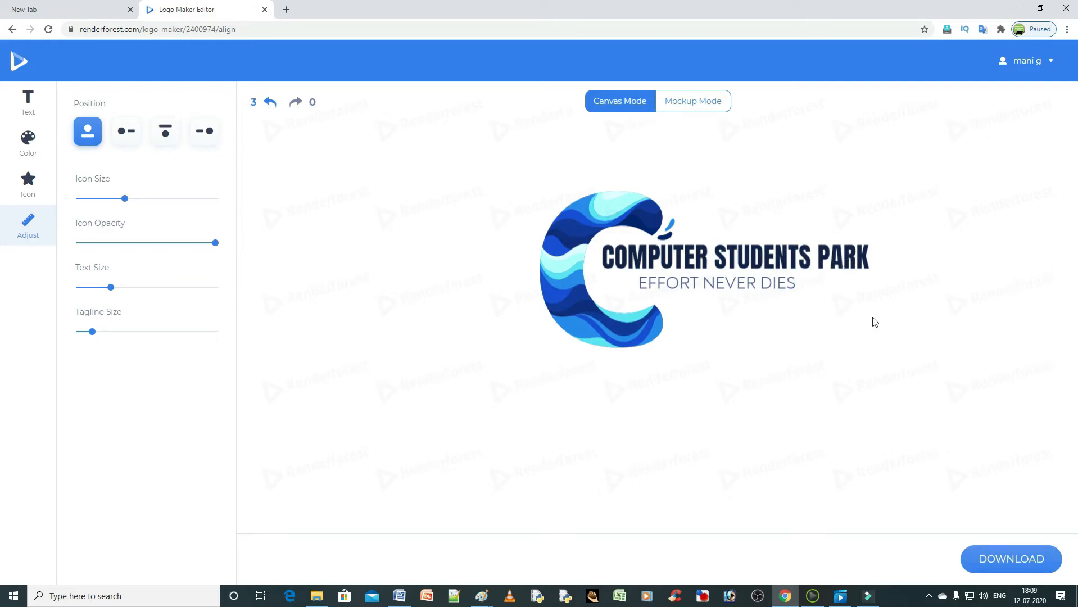
Try several fonts on the company name and apply the gothic-style one with the swash N.
left_click(706, 270)
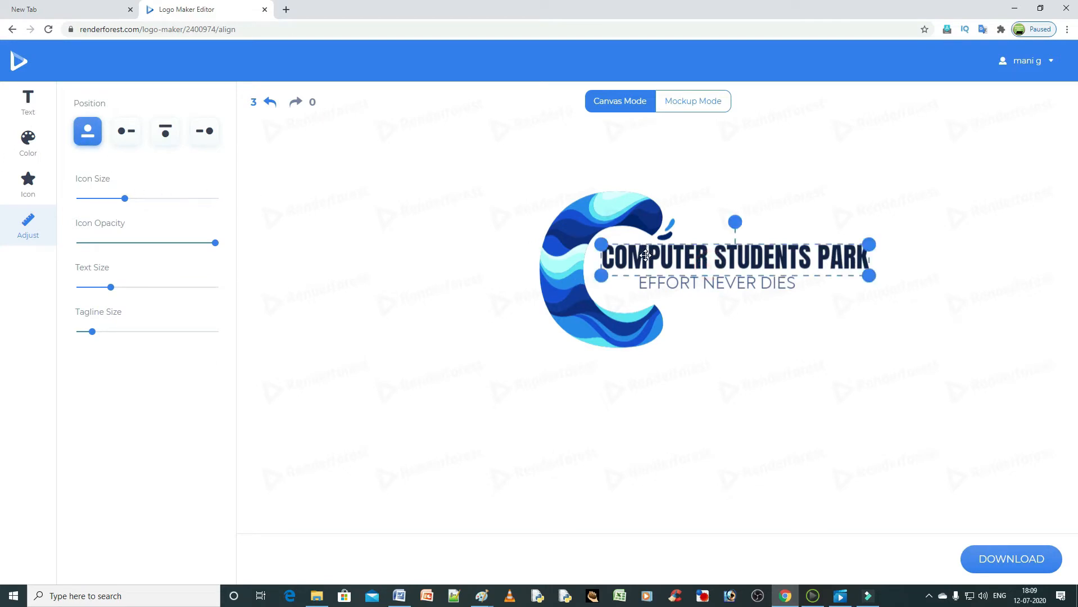
left_click(20, 106)
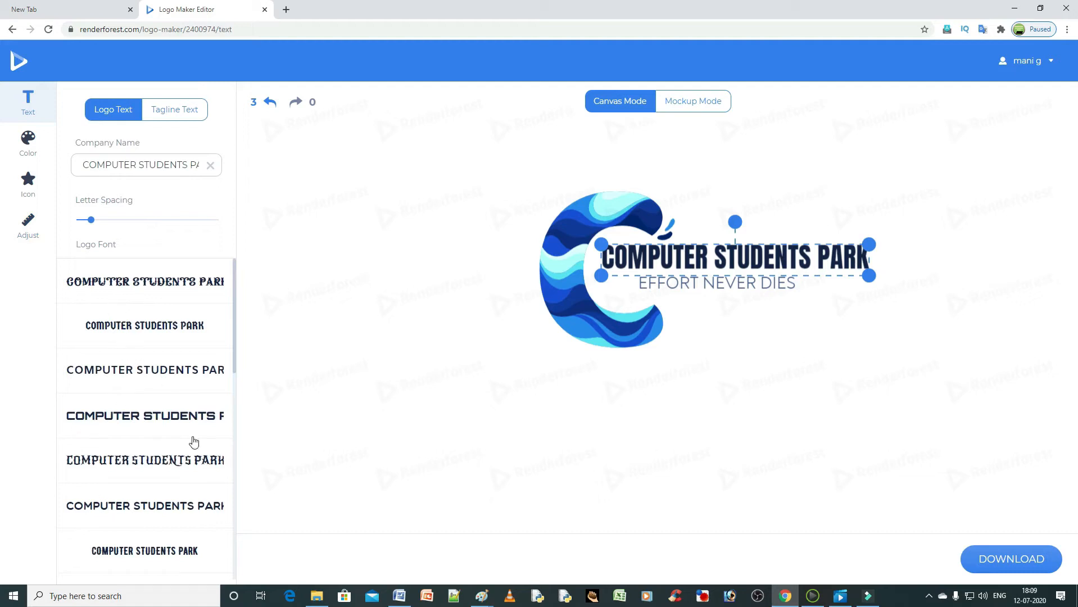
left_click(144, 279)
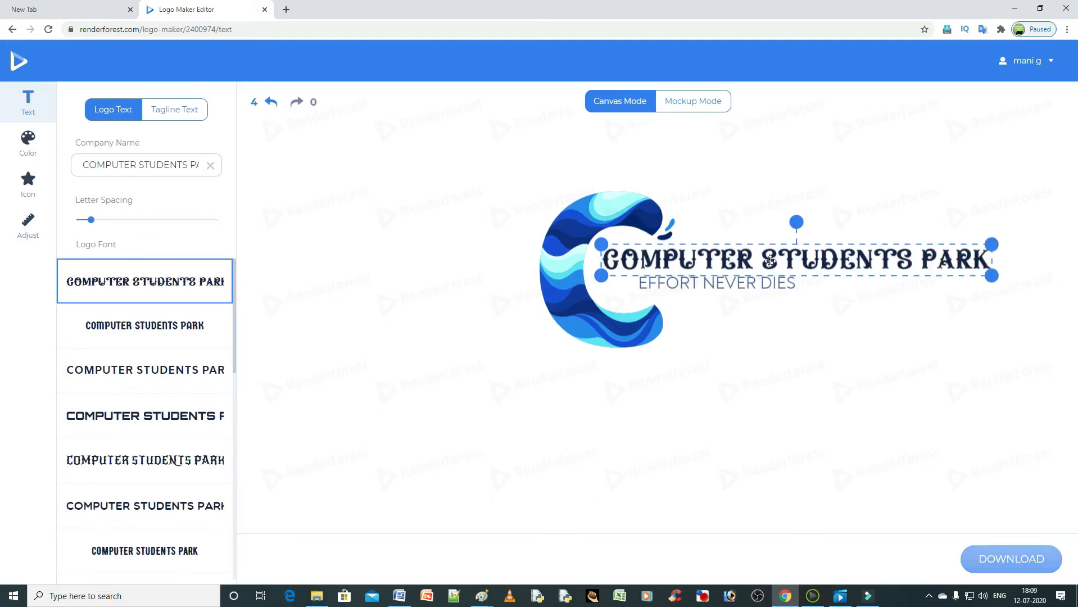
left_click(144, 370)
left_click(141, 411)
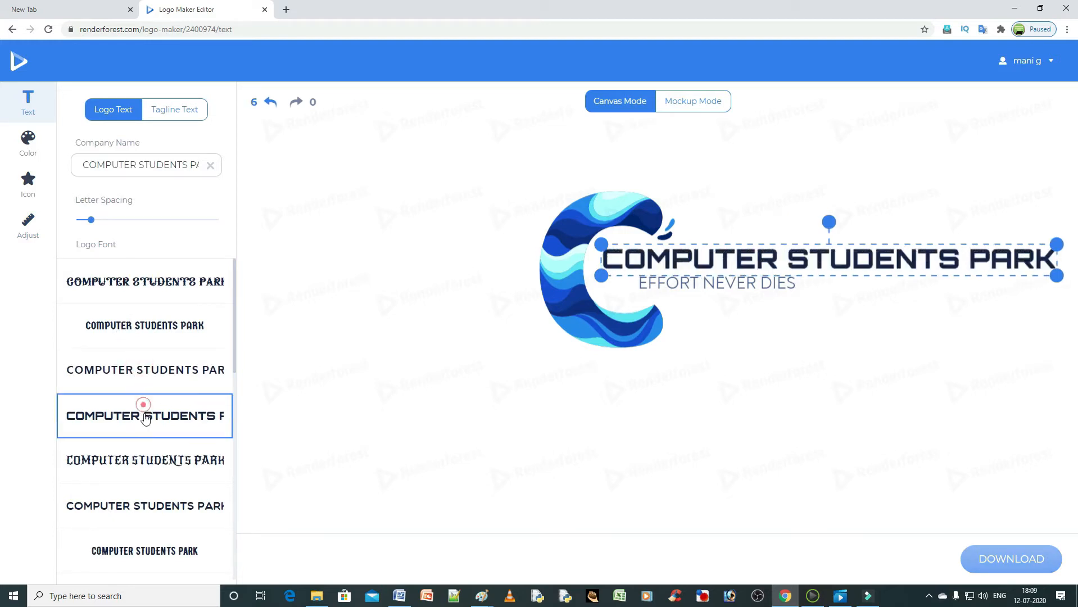
left_click(139, 459)
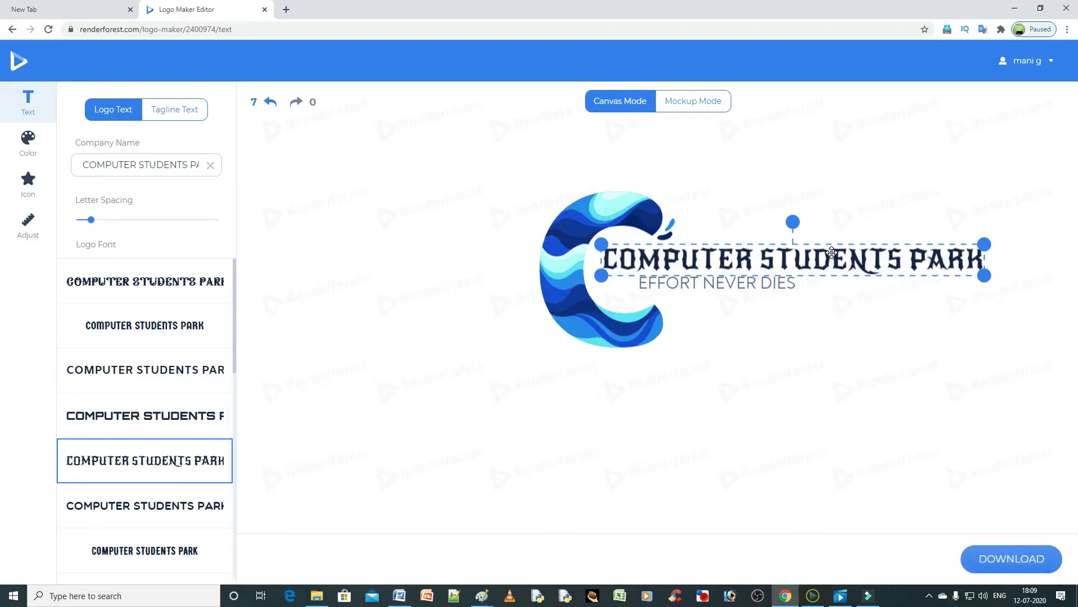
Change the tagline EFFORT NEVER DIES to a bold, rounded all-caps font.
left_click(722, 283)
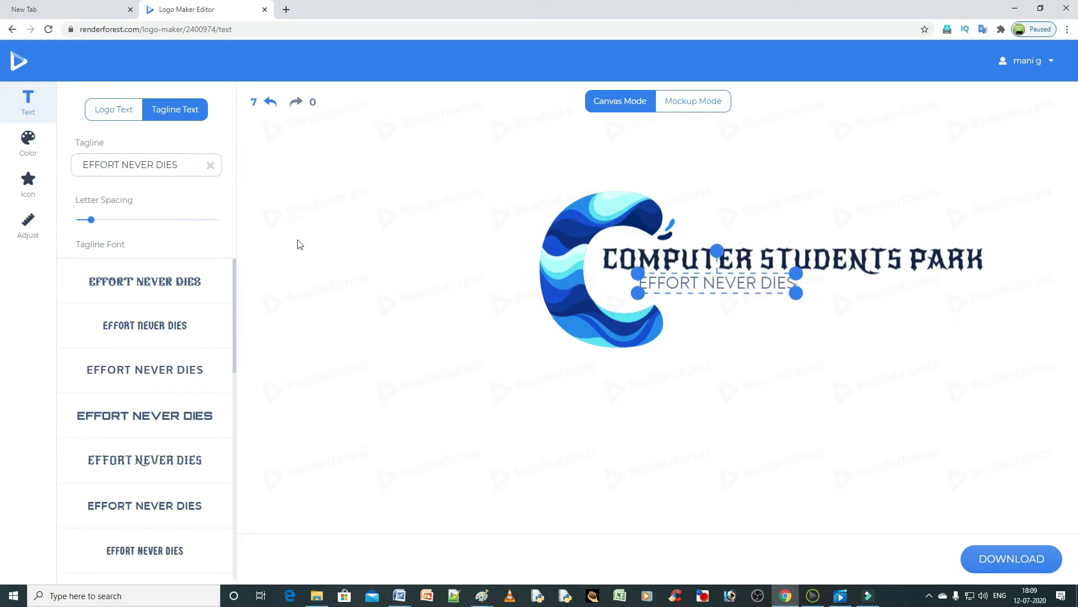
scroll(182, 400, "down", 2)
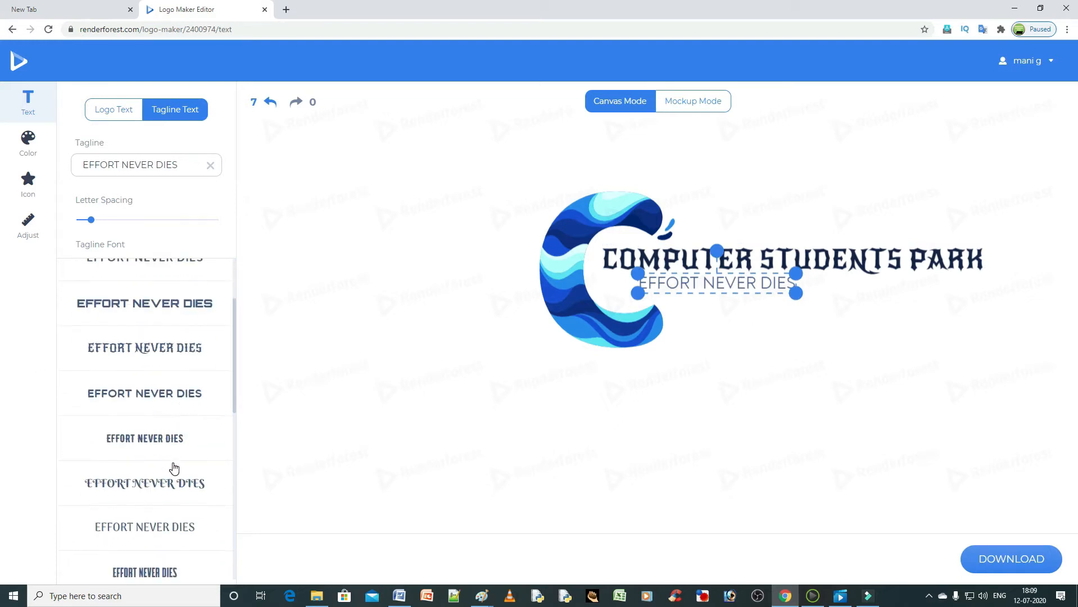
scroll(171, 467, "down", 3)
left_click(148, 401)
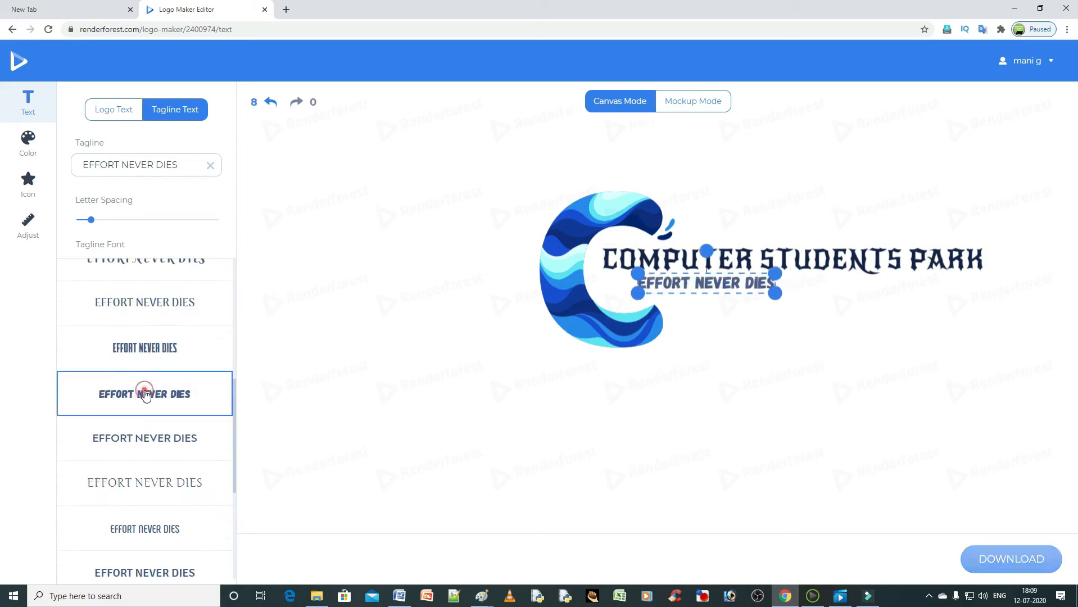
left_click(701, 410)
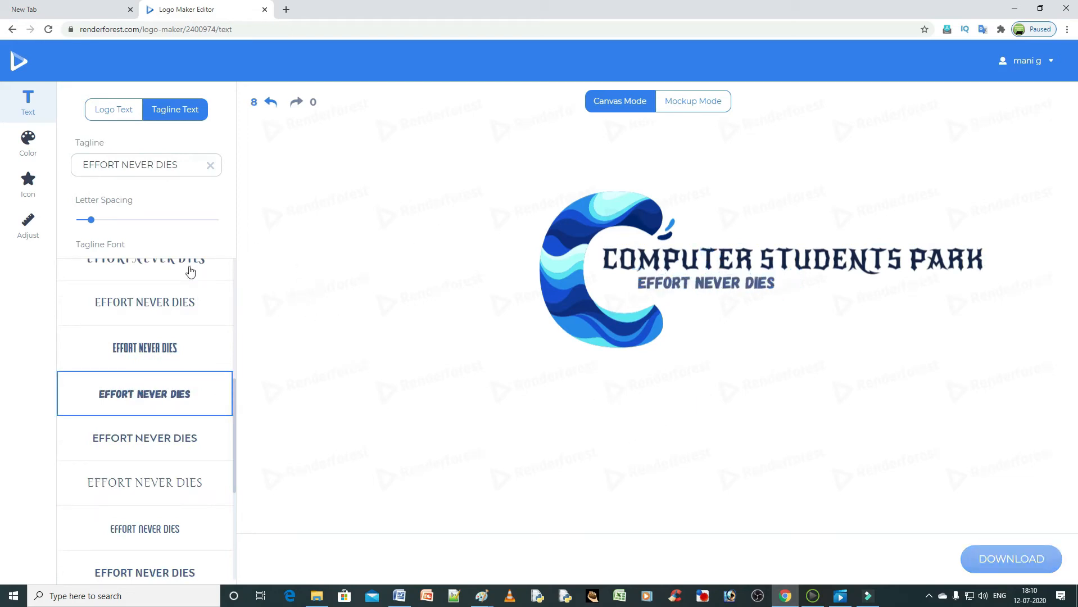
Try different hues for the C icon's first colour, settle on magenta #E821BD, and view the logo in Mockup Mode.
left_click(574, 229)
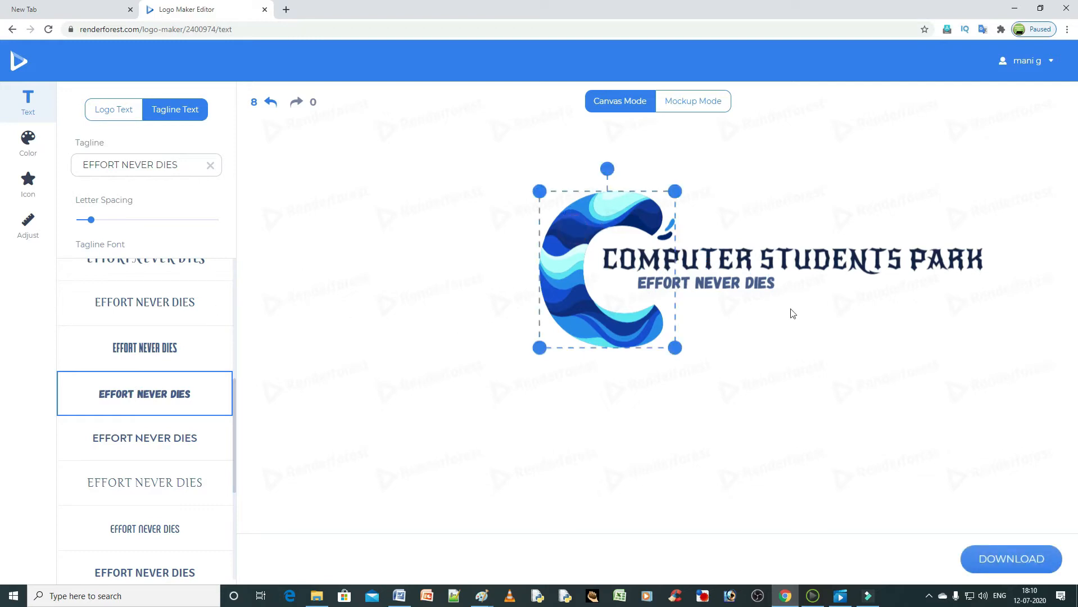
left_click(33, 151)
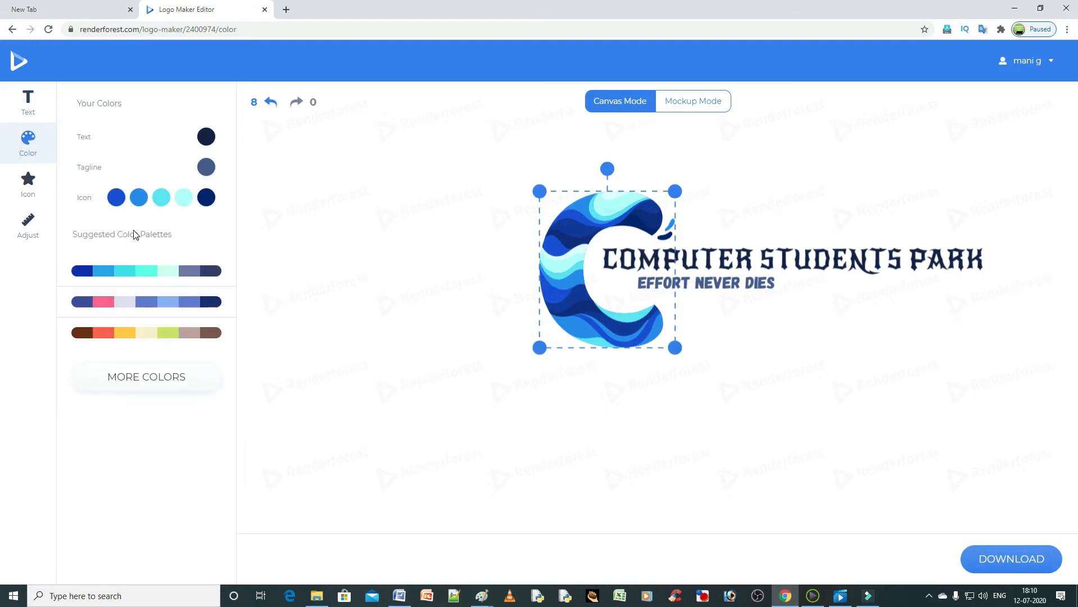
left_click(110, 104)
left_click(117, 197)
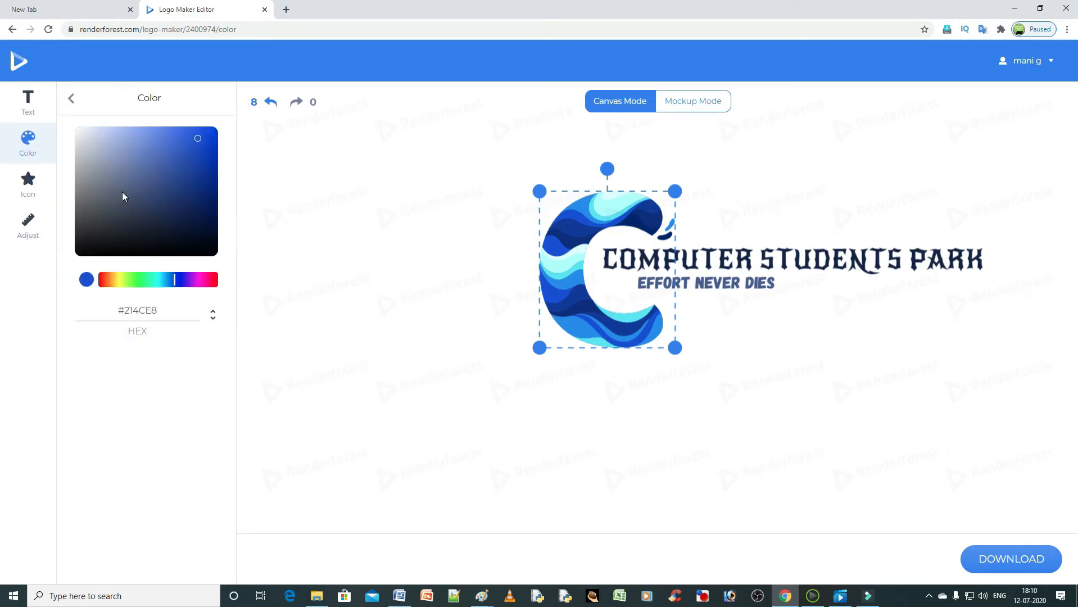
left_click(108, 280)
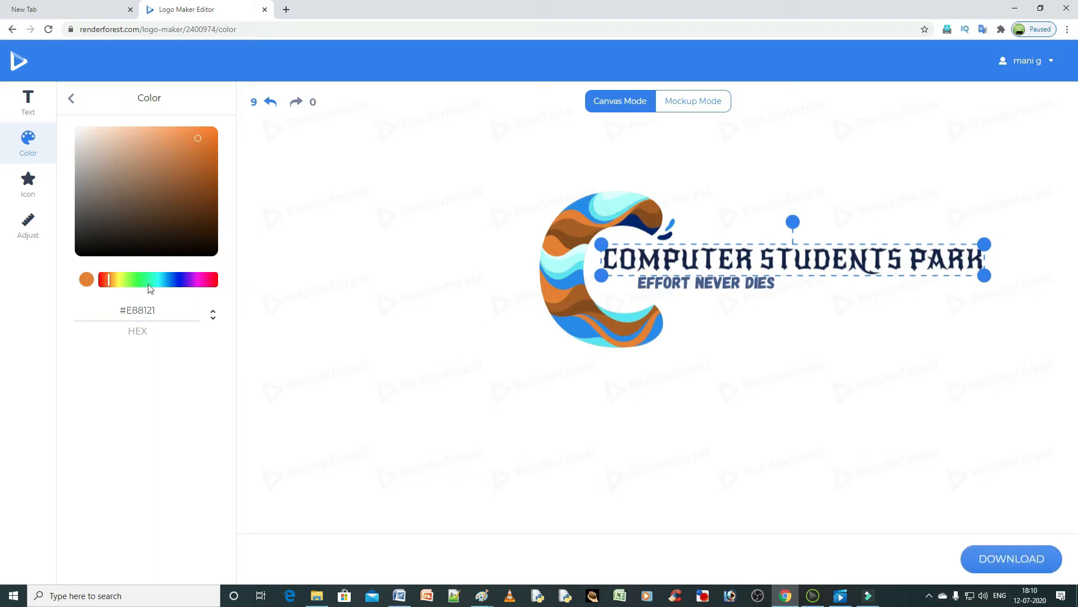
left_click(120, 279)
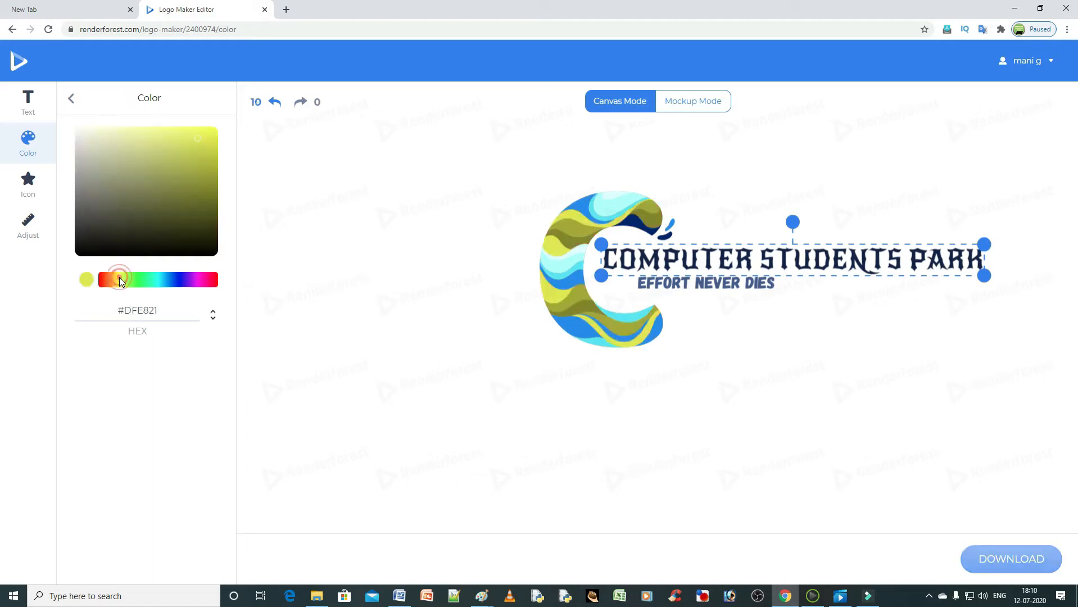
left_click(154, 281)
left_click_drag(163, 286, 167, 285)
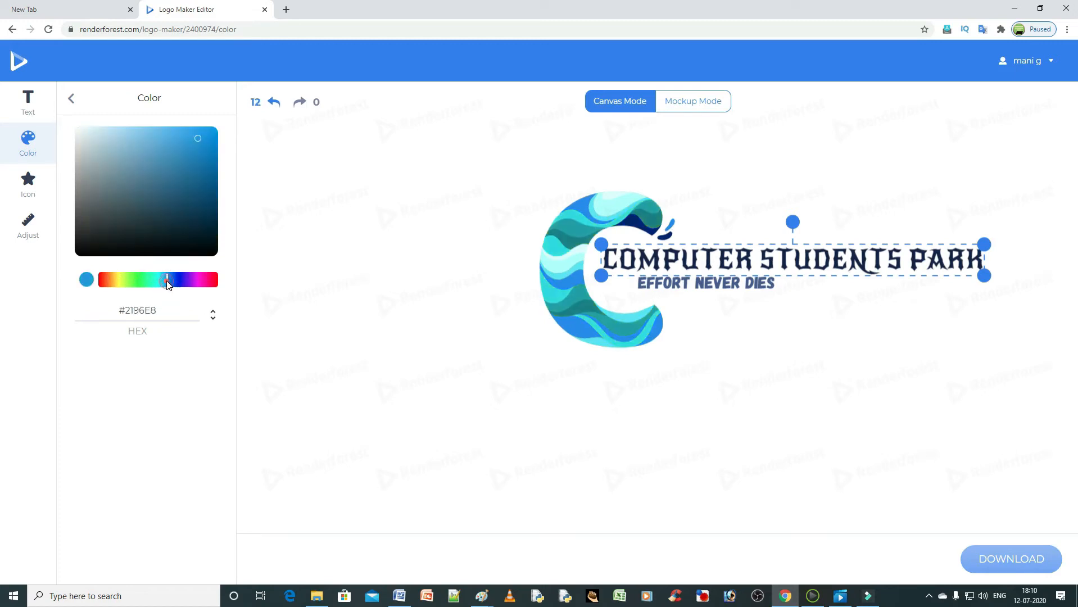
left_click(173, 284)
left_click(199, 286)
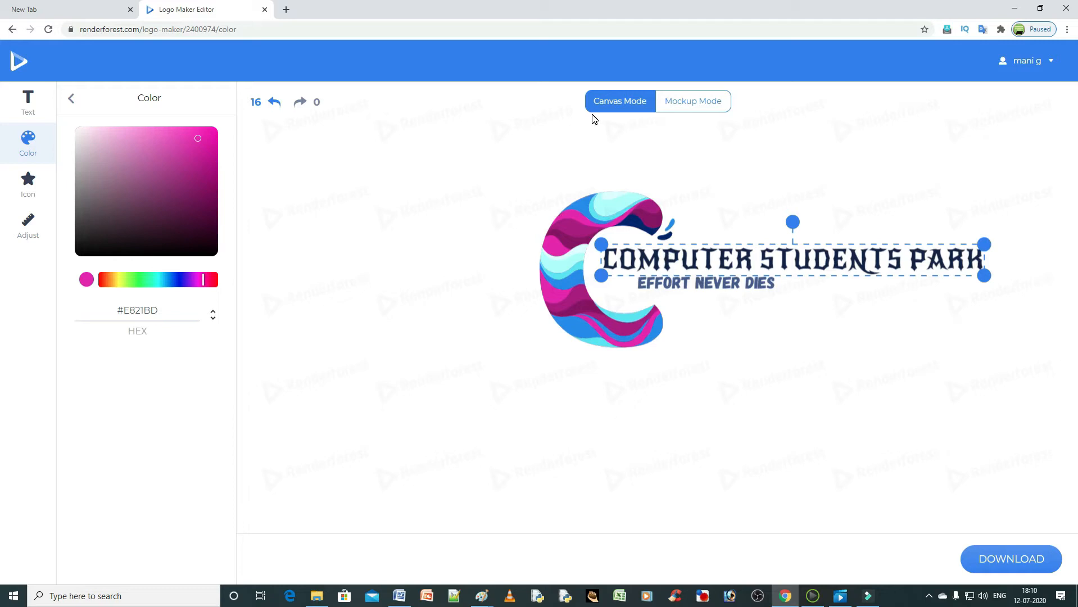
left_click(633, 102)
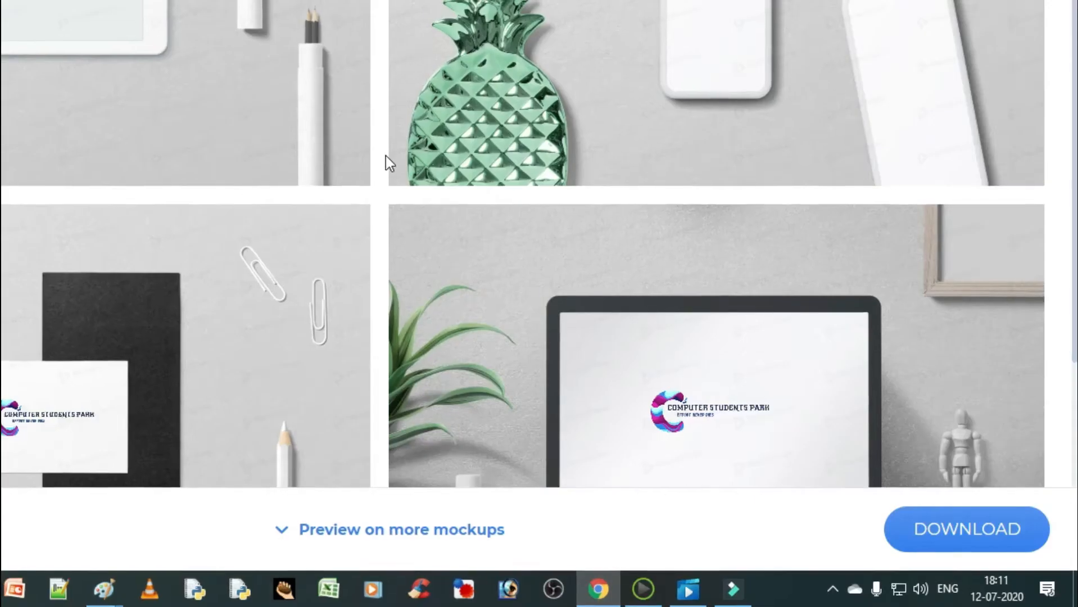
Download the free version of the logo from the mockup preview and show the downloaded PNG in its folder.
scroll(618, 333, "down", 2)
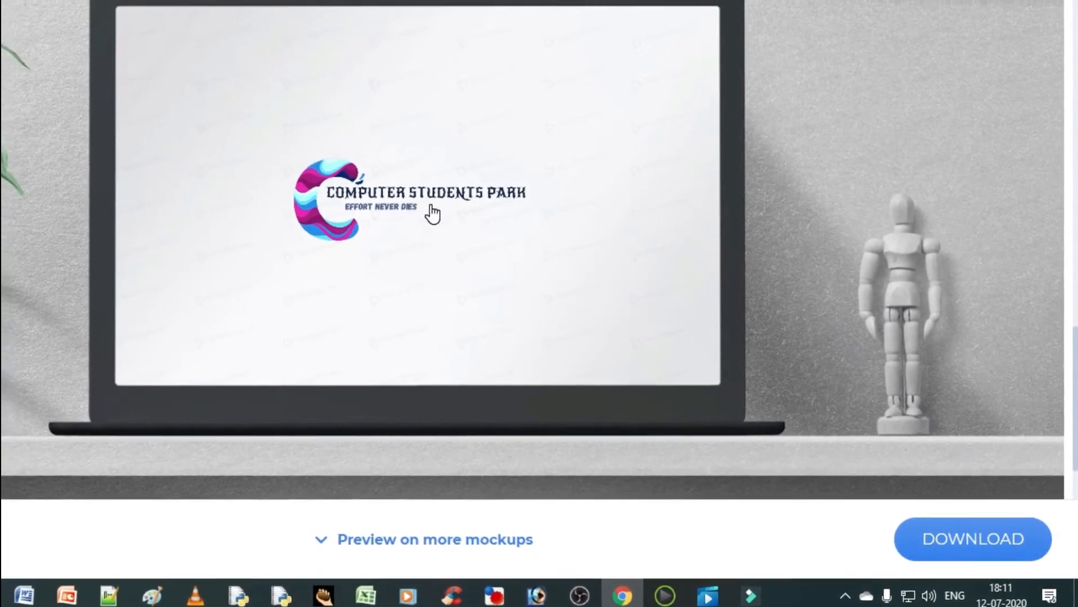
left_click(971, 548)
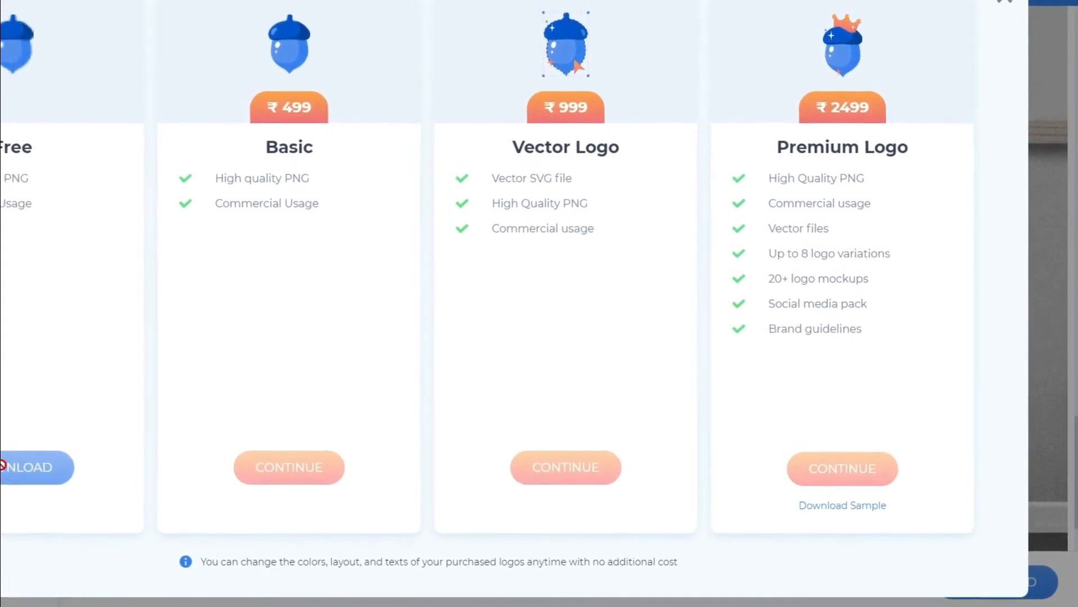
left_click(4, 467)
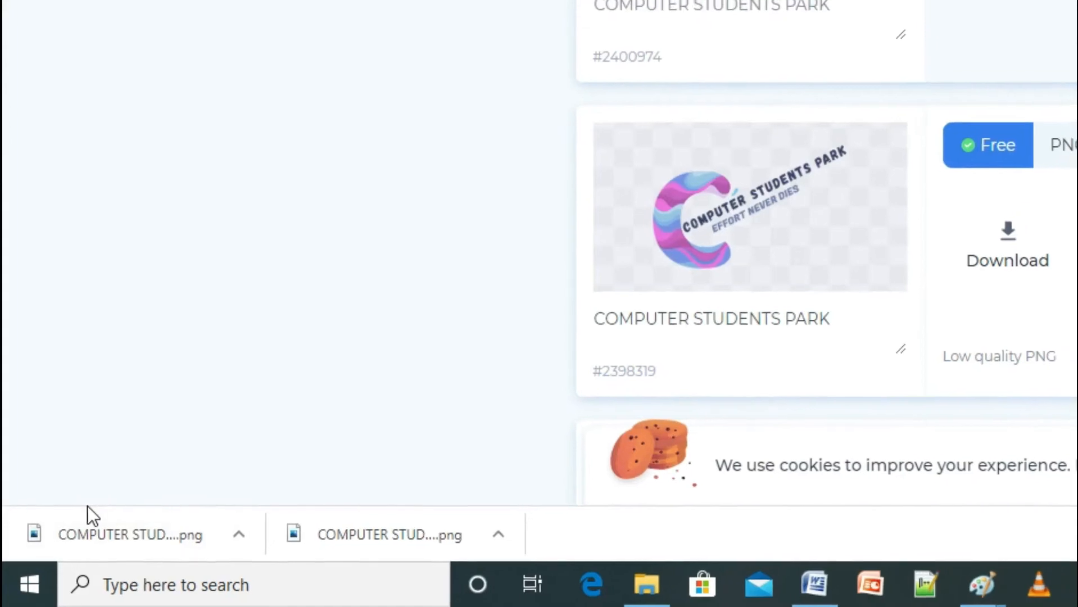
right_click(0, 606)
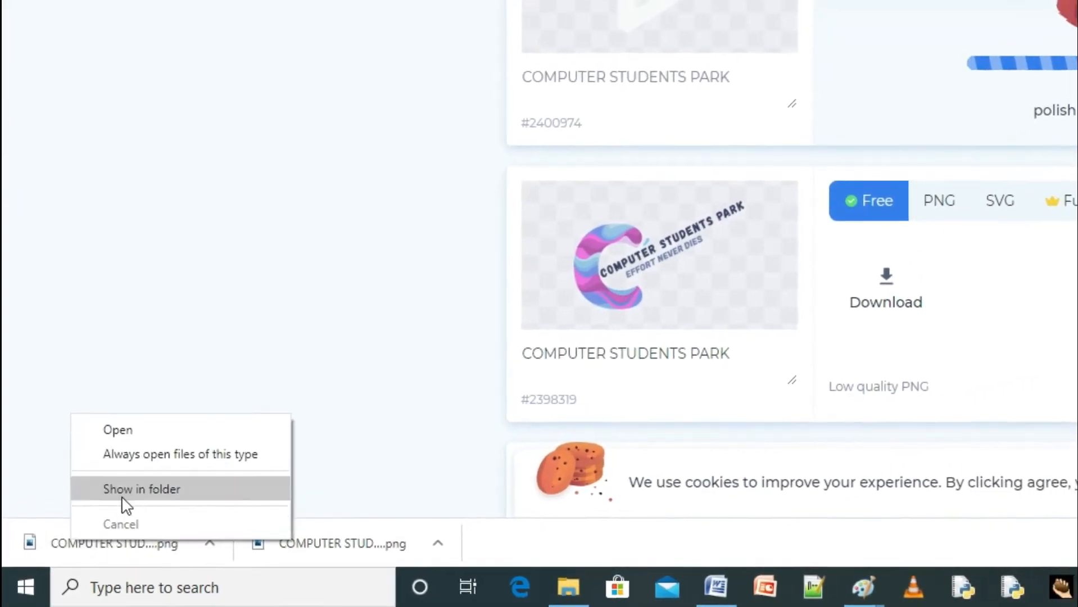
left_click(124, 489)
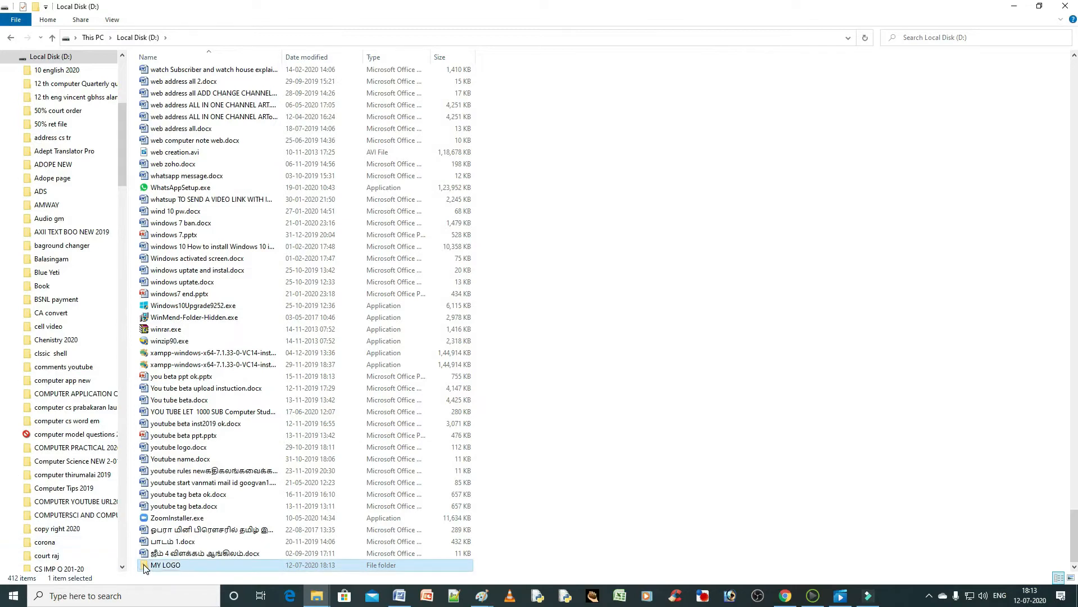
Paste the downloaded logo PNG into the MY LOGO folder on Local Disk (D:).
double_click(163, 565)
right_click(215, 174)
left_click(243, 251)
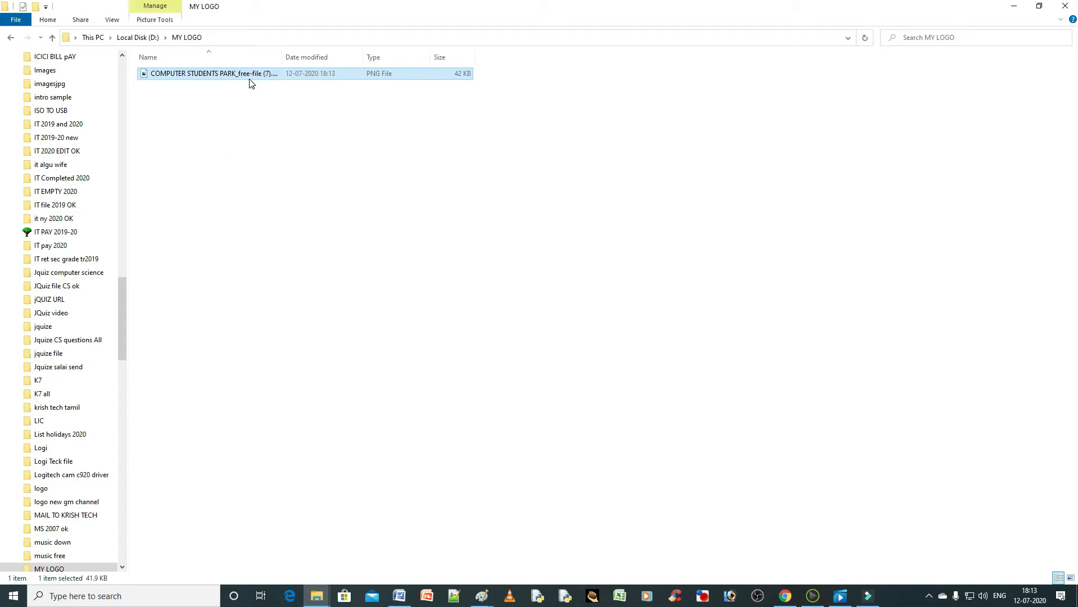
Open the logo PNG in the MY LOGO folder with a chosen program to view it.
right_click(249, 80)
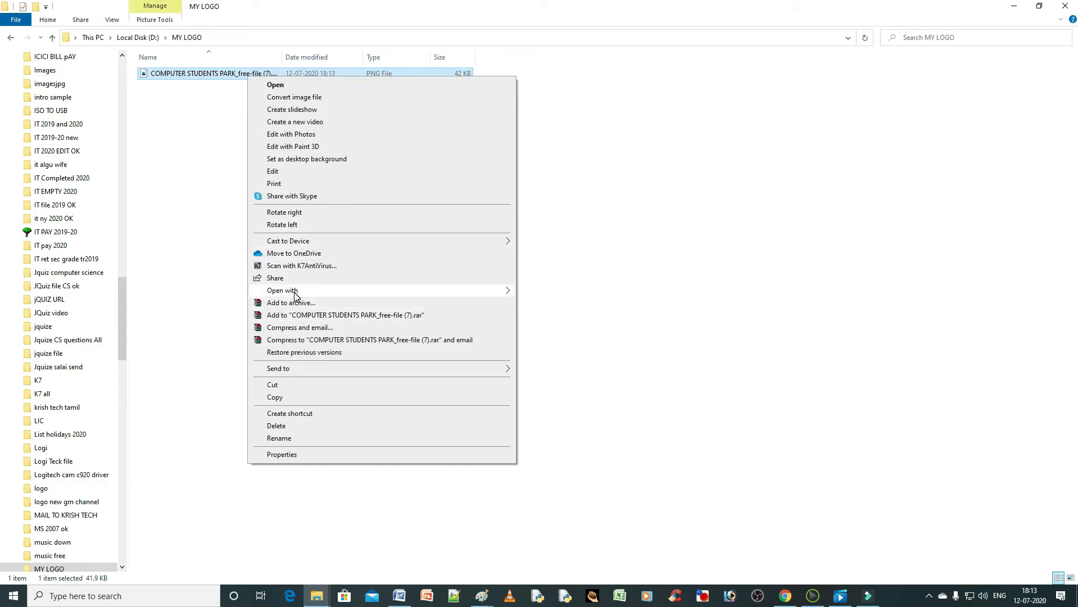
mouse_move(483, 291)
left_click(541, 329)
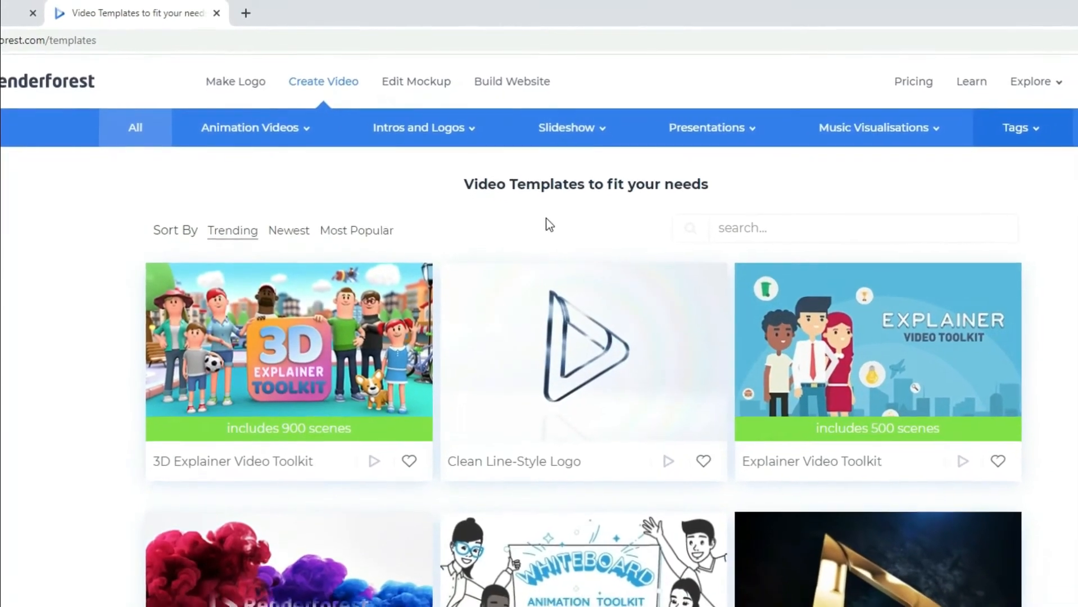
Browse Renderforest's trending video templates for a logo reveal animation.
mouse_move(319, 161)
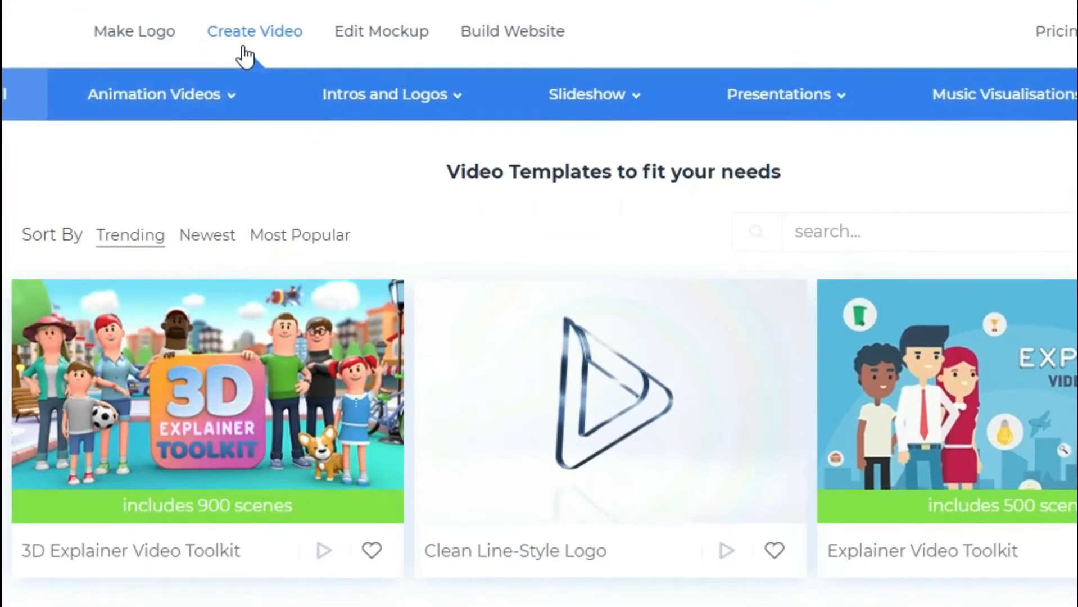
mouse_move(224, 94)
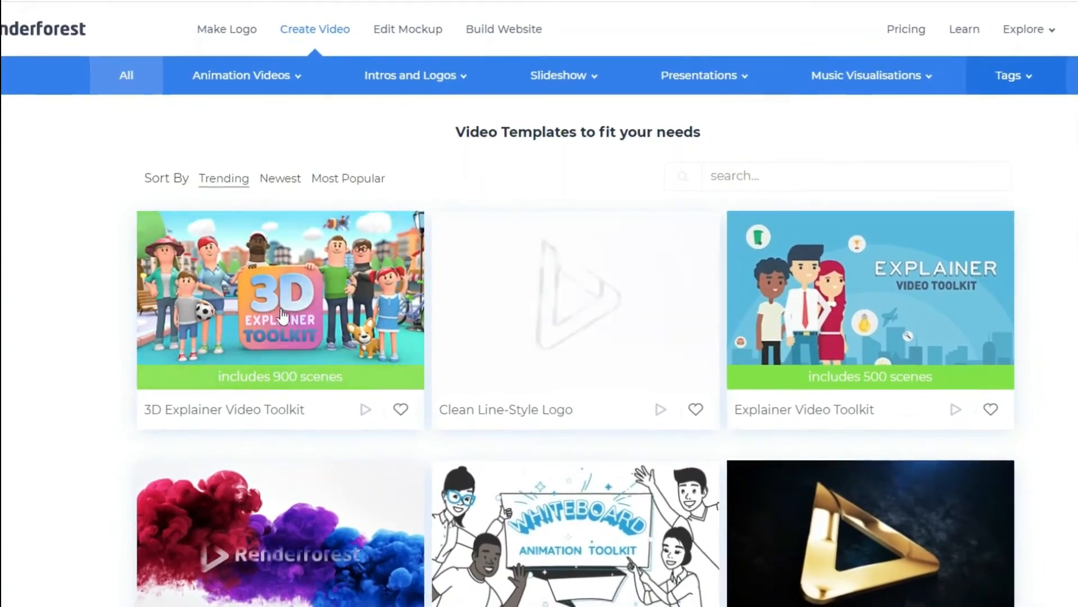
scroll(579, 304, "down", 5)
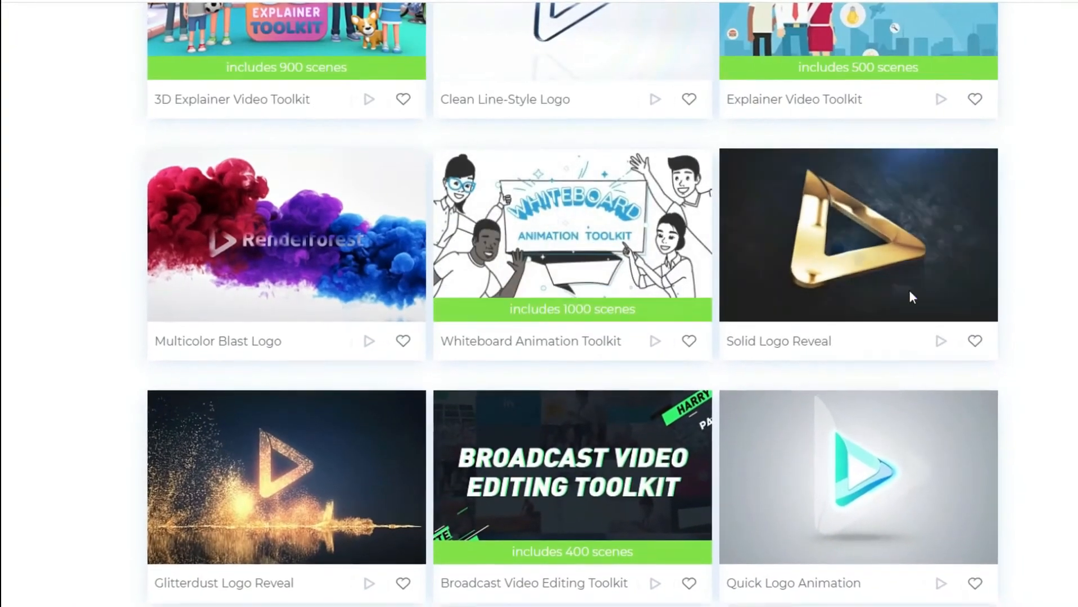
scroll(585, 298, "down", 3)
scroll(607, 281, "down", 4)
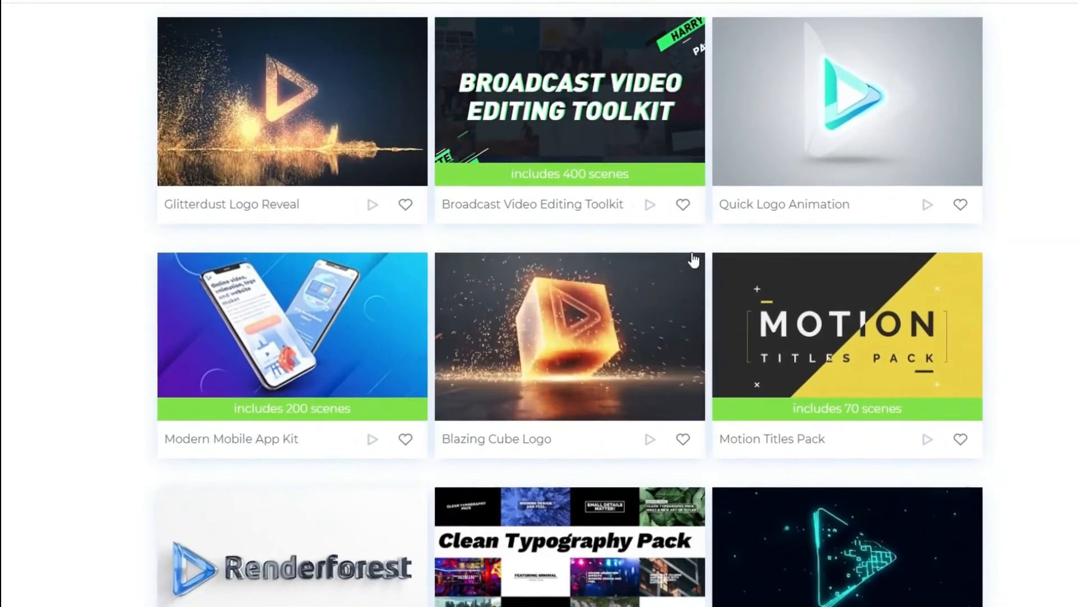
scroll(675, 247, "down", 4)
scroll(841, 304, "down", 15)
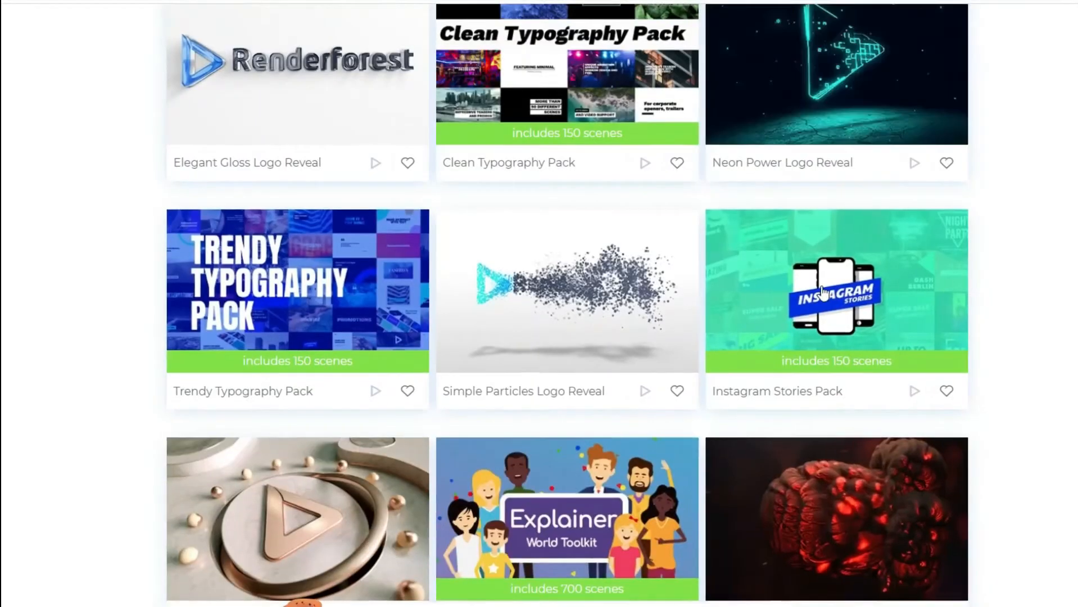
scroll(824, 274, "down", 20)
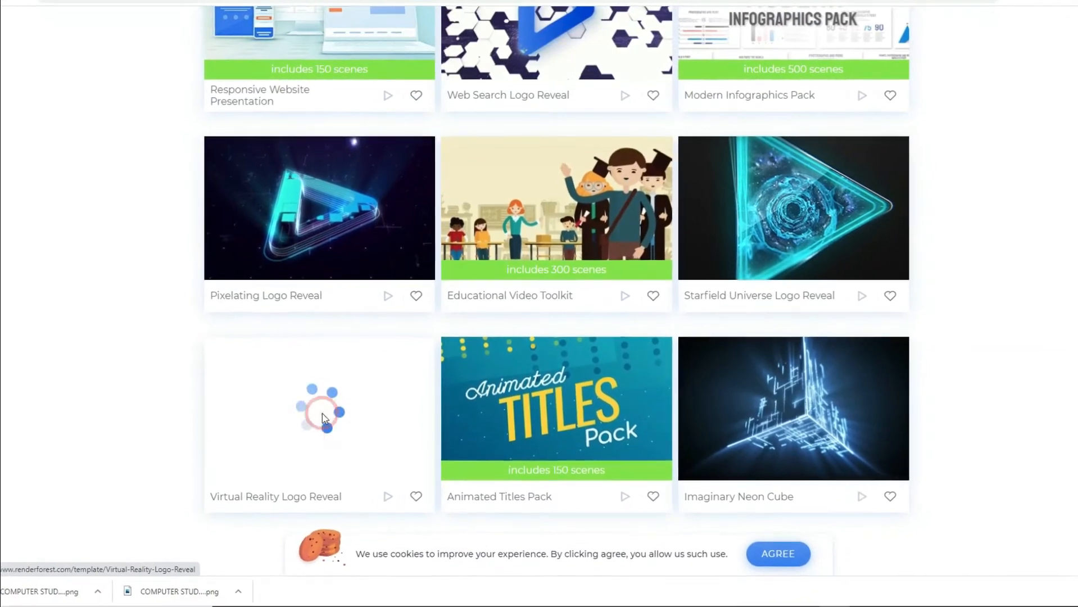
Open the Virtual Reality Logo Reveal template and skim through its sample video.
left_click(324, 418)
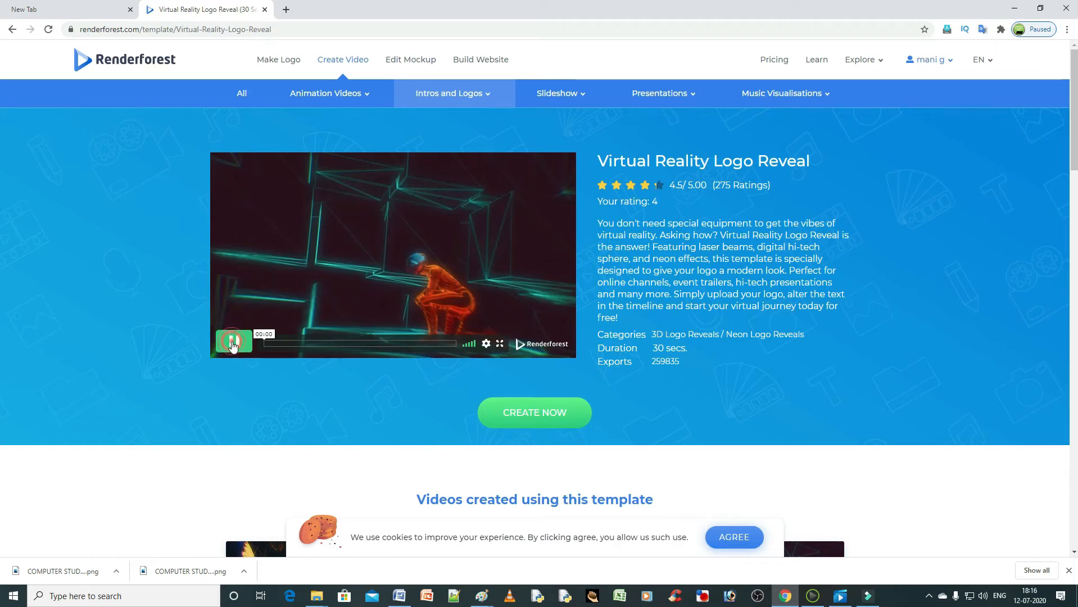
left_click(298, 342)
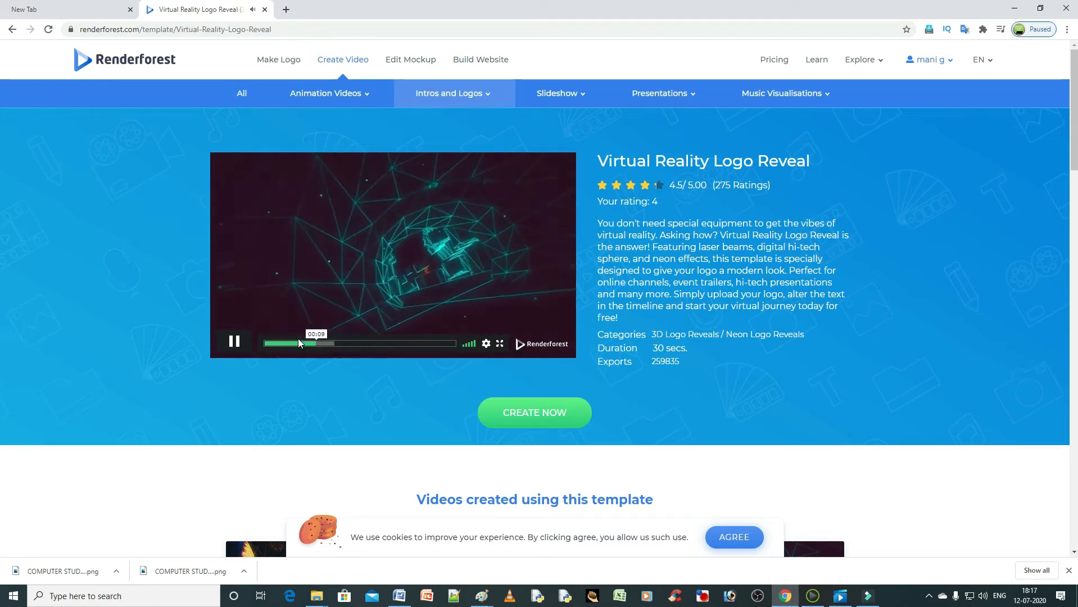
left_click(355, 343)
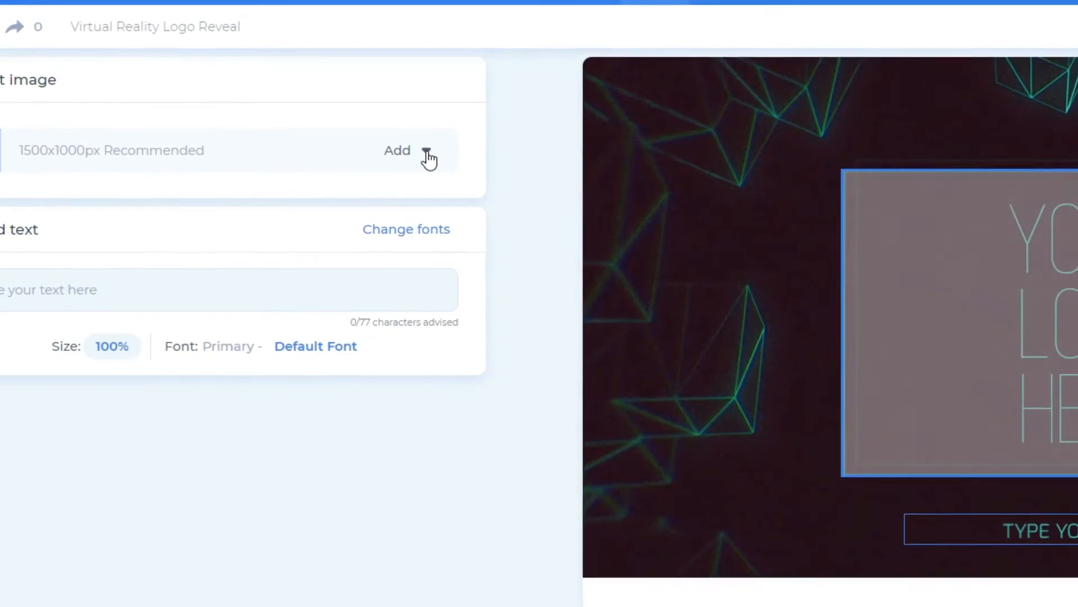
Upload COMPUTER STUDENTS PARK_free-file (7).png from the MY LOGO folder on drive D: as the template's logo image.
left_click(423, 155)
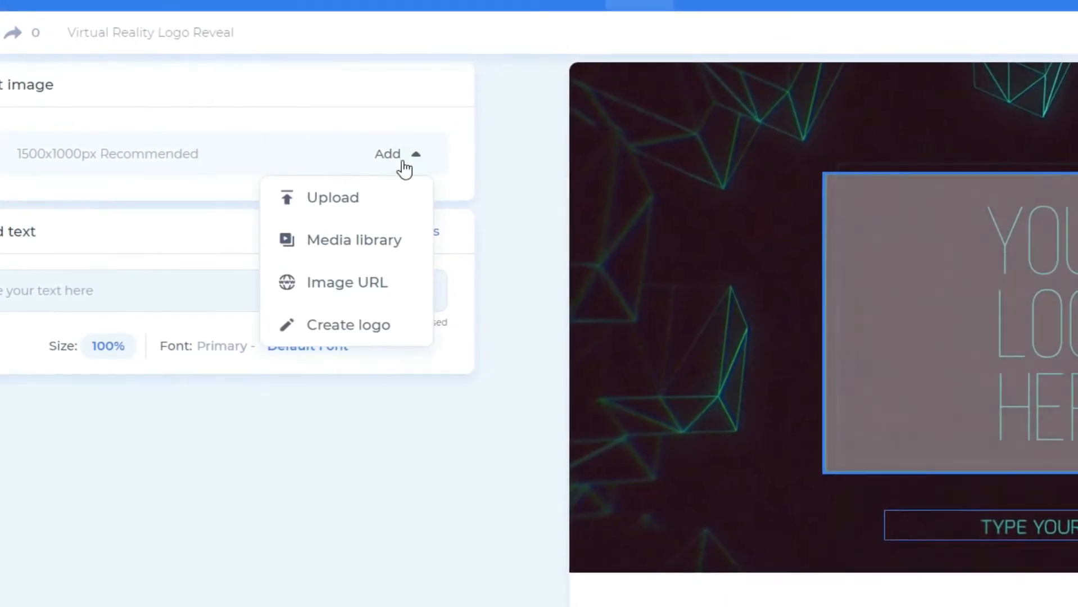
left_click(336, 202)
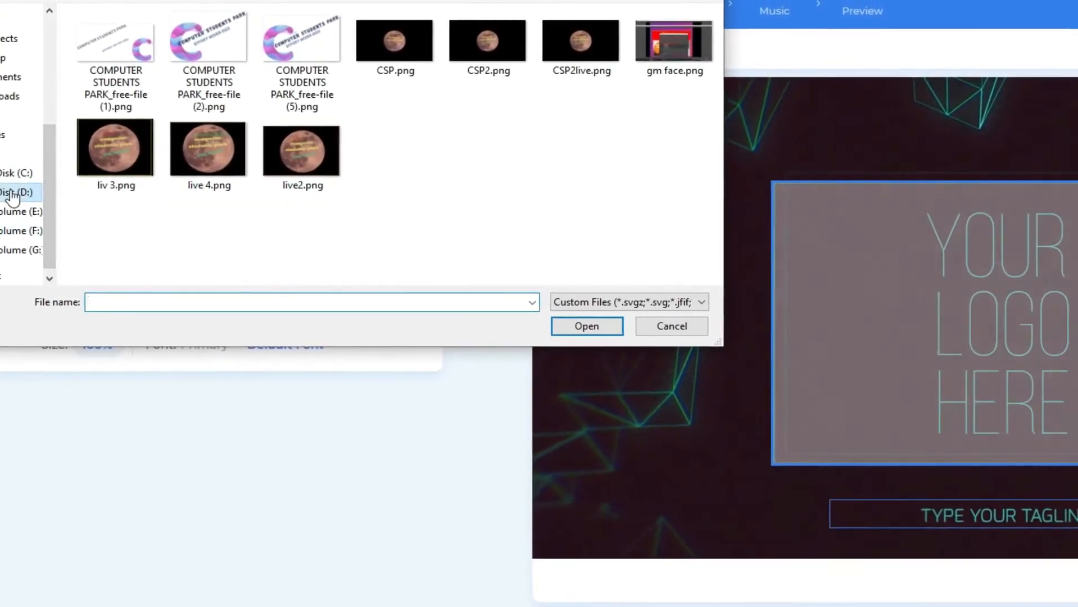
left_click(11, 194)
scroll(115, 101, "up", 5)
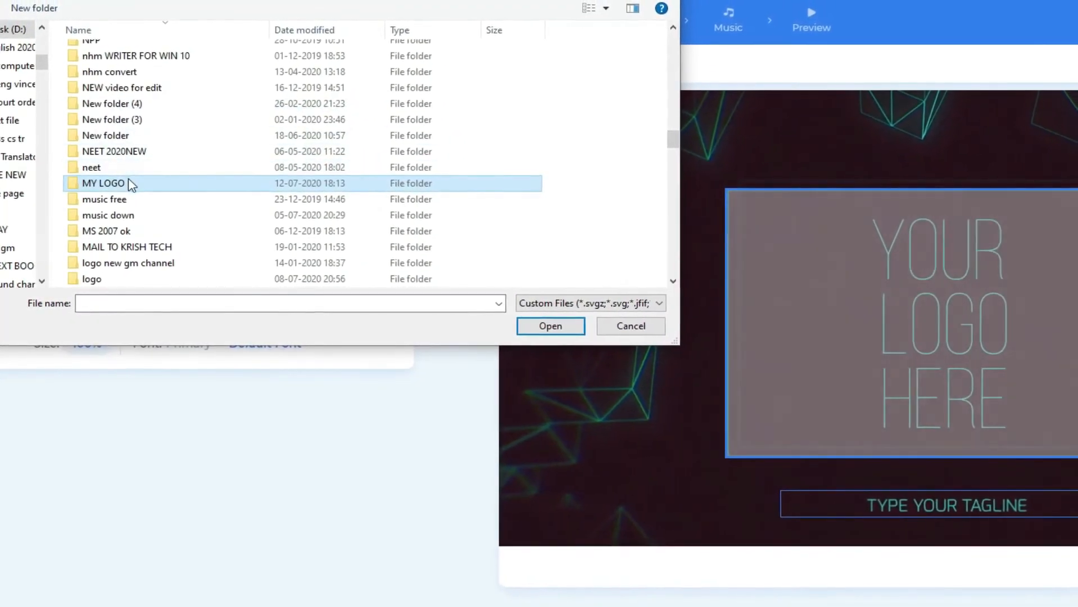
double_click(133, 190)
left_click(111, 93)
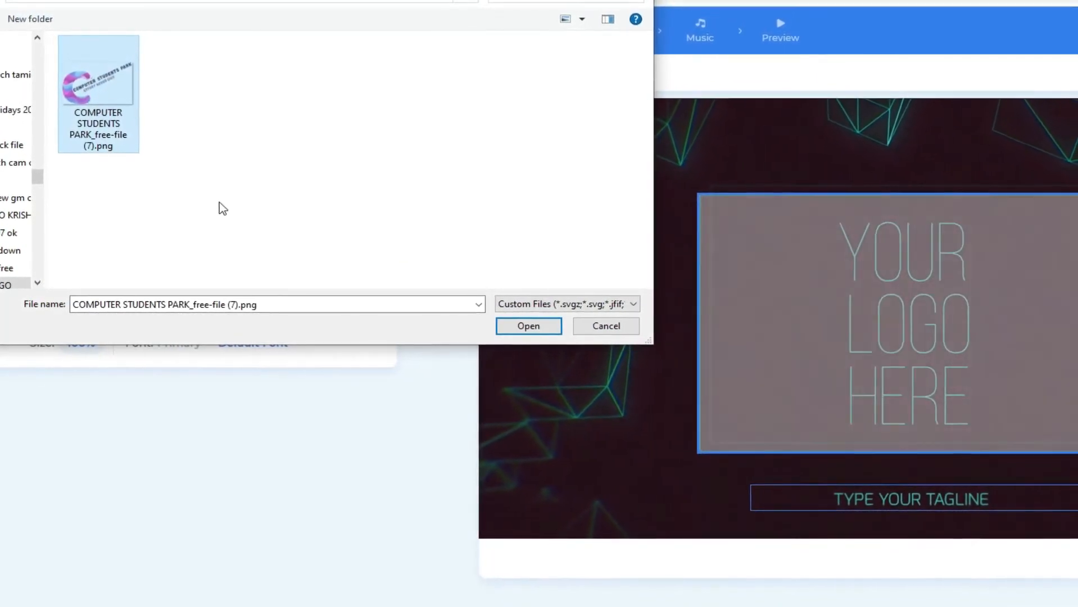
left_click(524, 325)
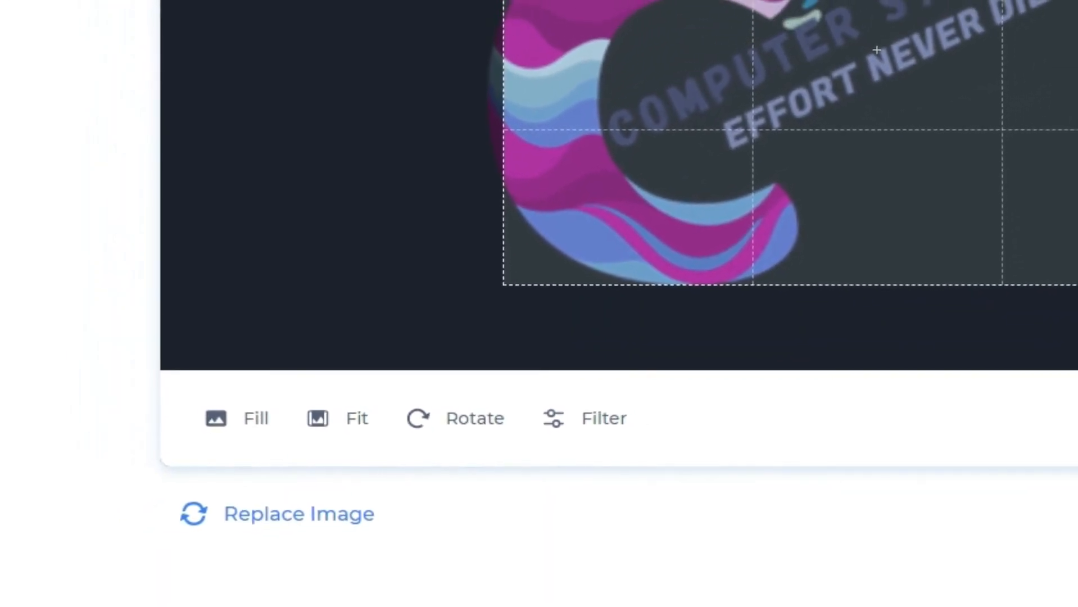
Reposition the logo in the crop frame, fit it to the frame and apply the crop.
left_click_drag(593, 96, 635, 94)
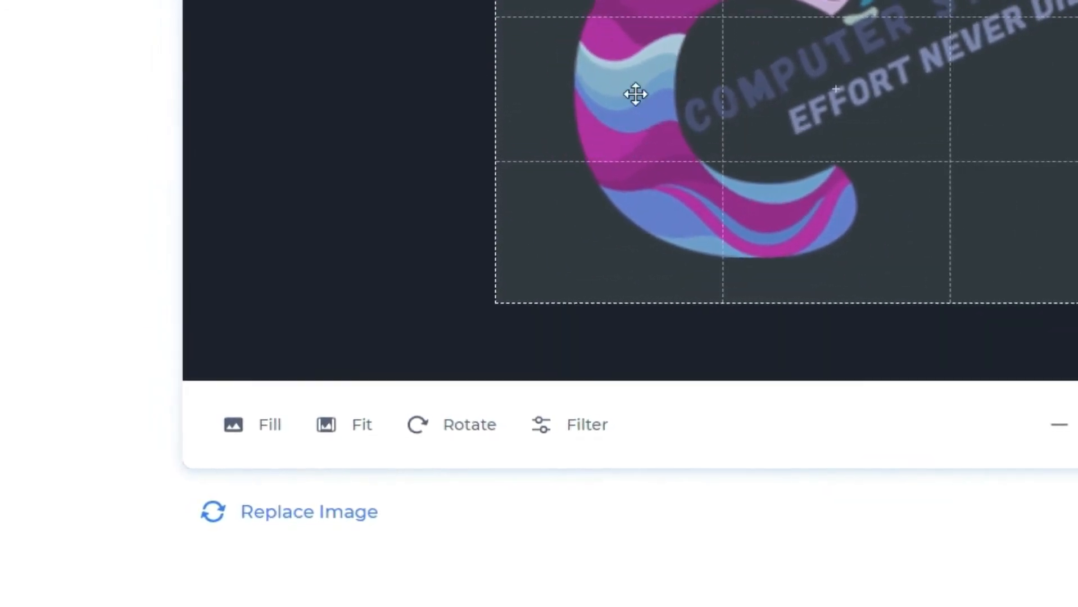
left_click_drag(680, 18, 577, 125)
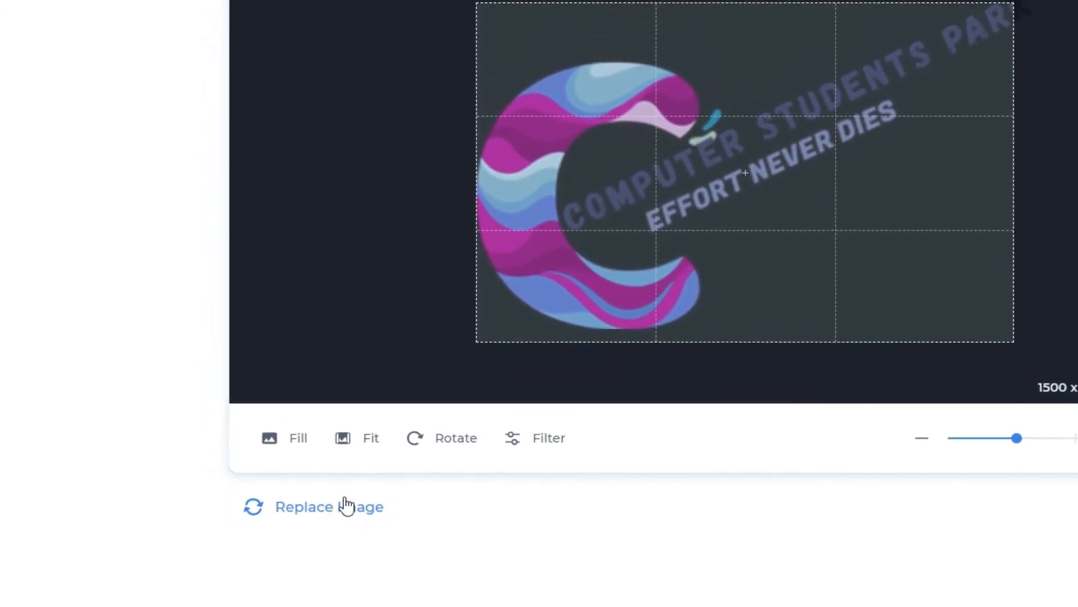
left_click(365, 449)
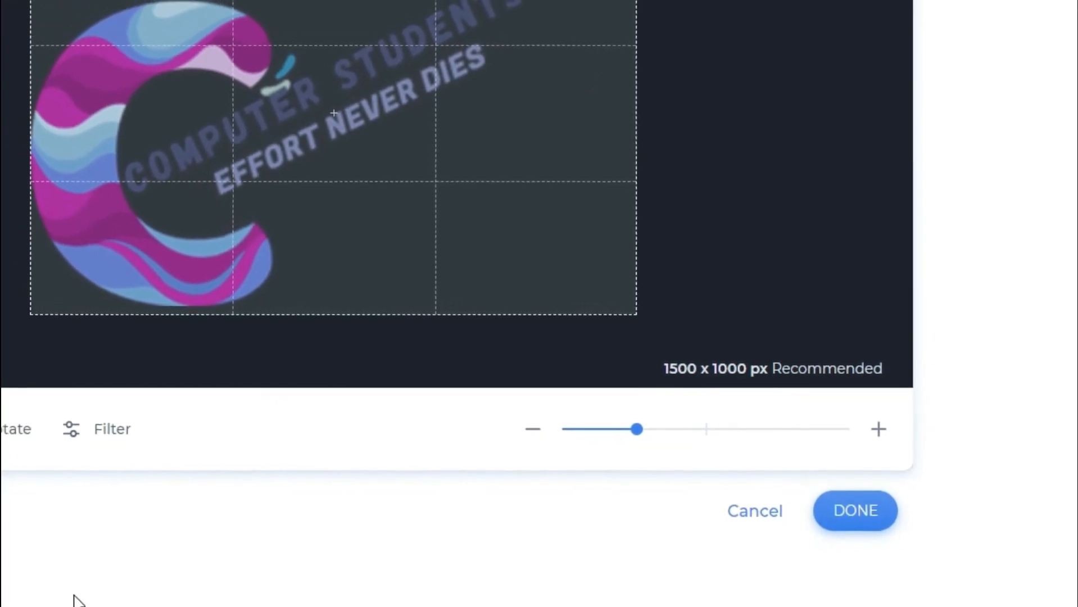
left_click(106, 442)
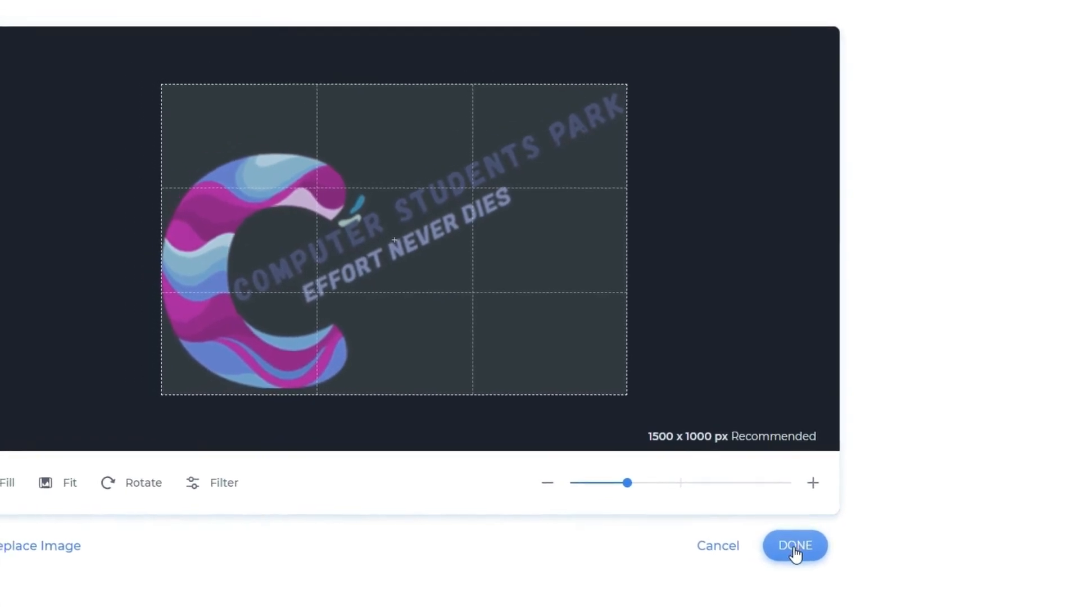
left_click(805, 560)
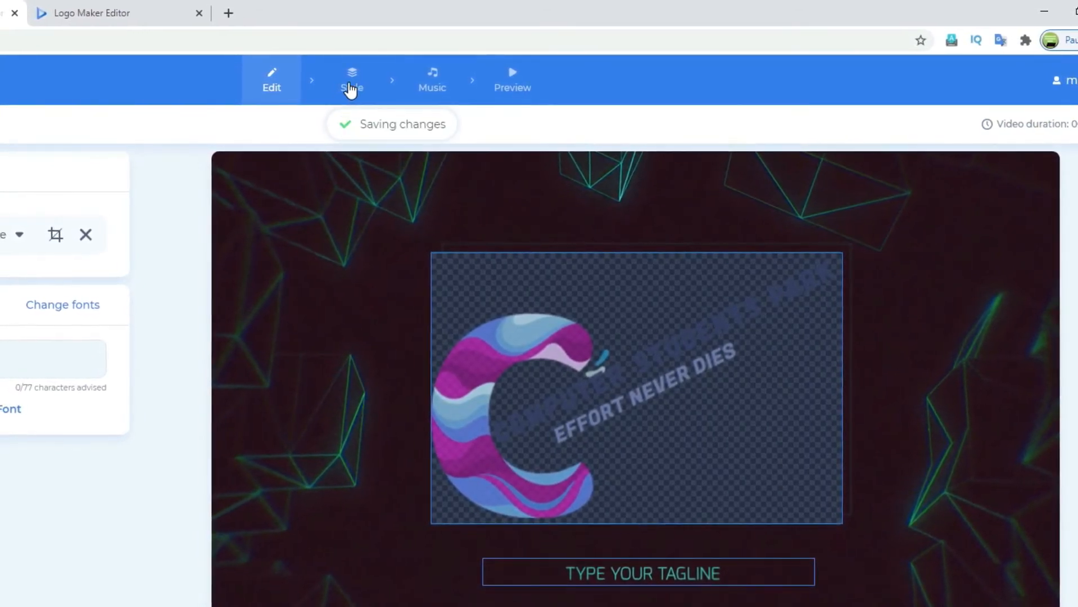
Try the different color looks for the animation and choose the one with the magenta figure and green lines.
left_click(361, 89)
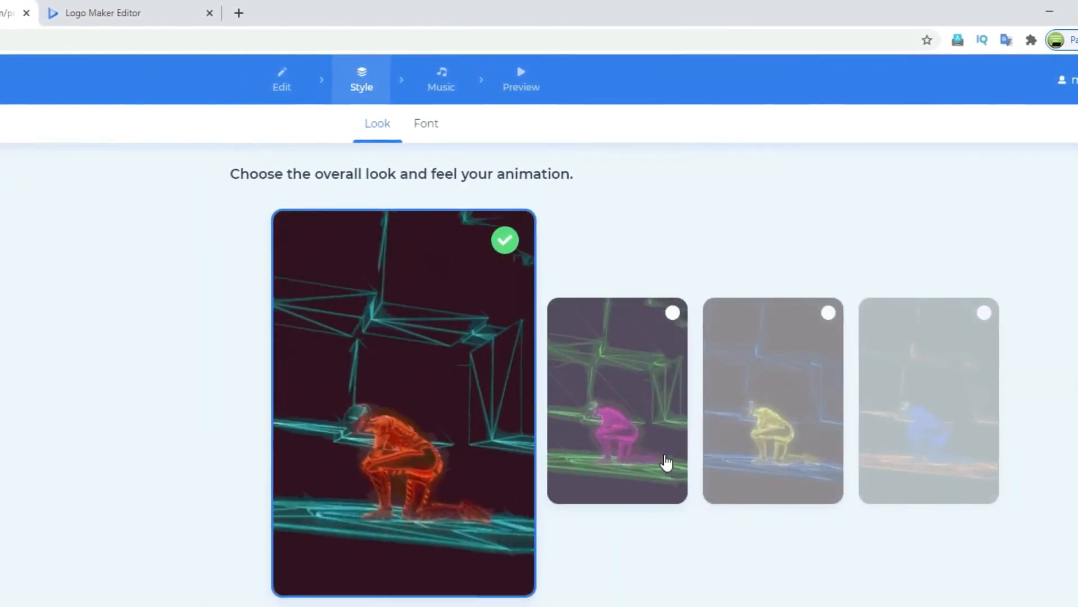
left_click(614, 447)
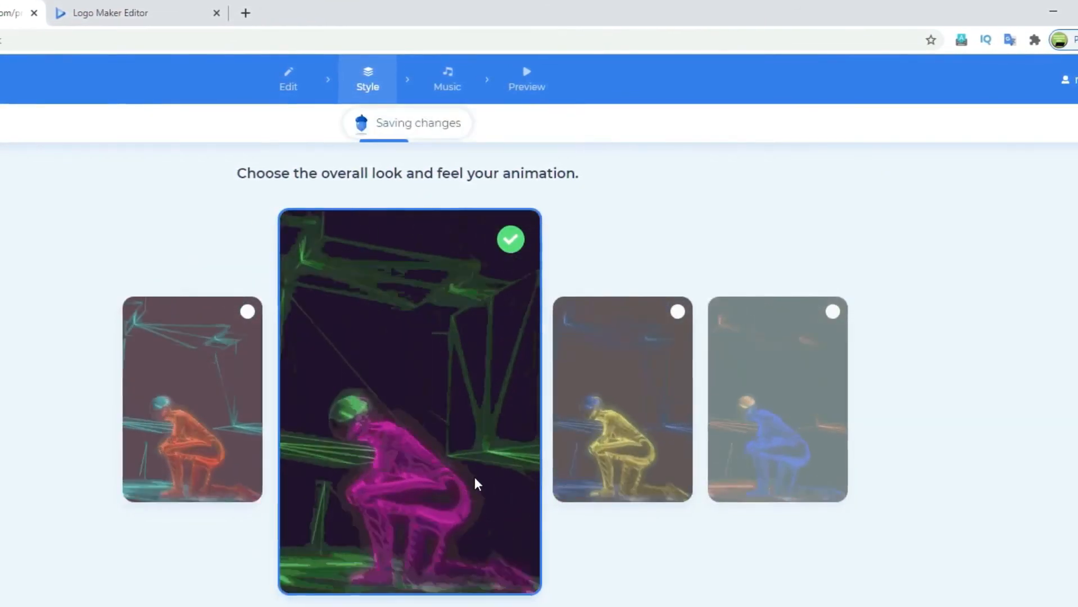
left_click(684, 453)
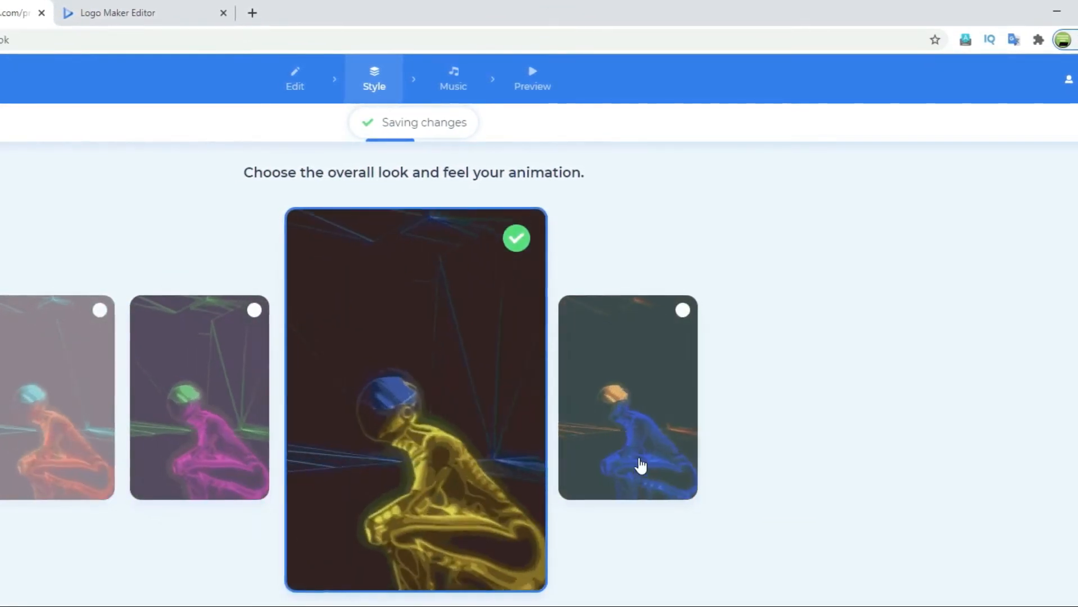
left_click(663, 450)
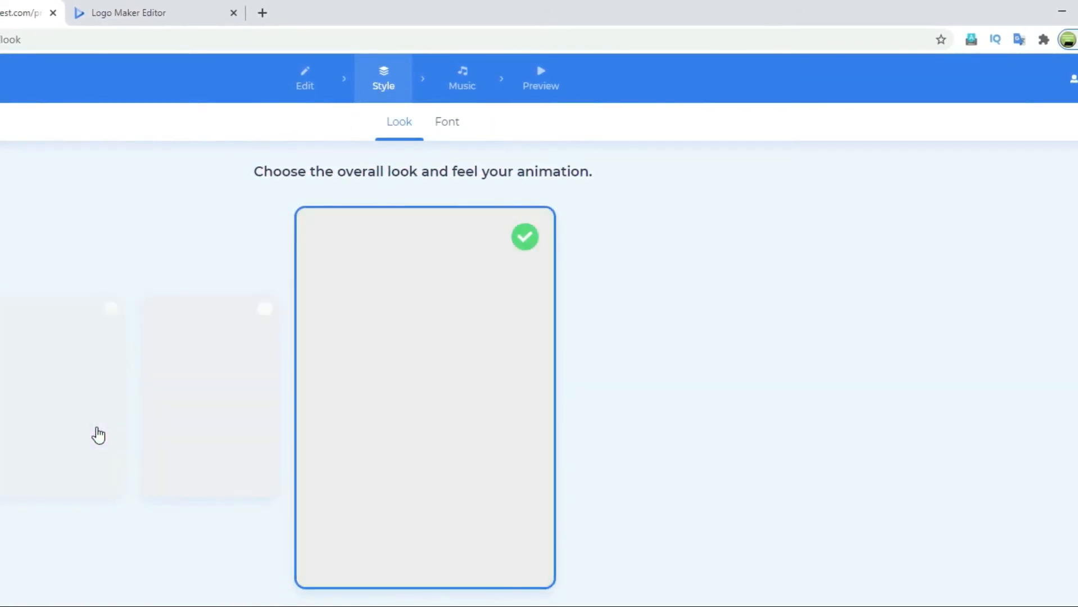
left_click(79, 444)
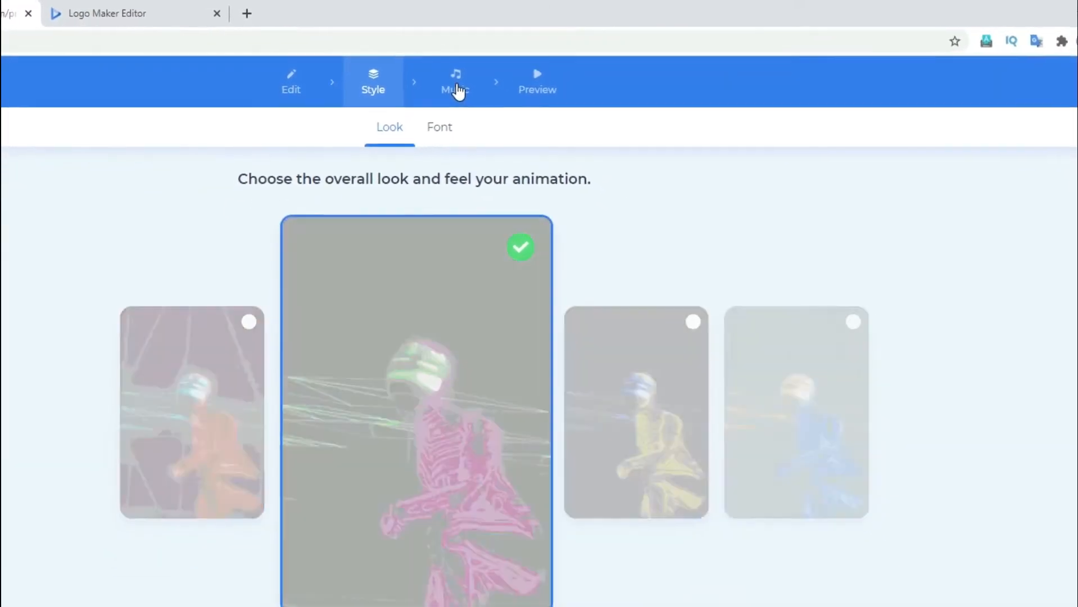
Preview The Power of Dubstep and The infinite space from the music library for the video's soundtrack.
left_click(457, 87)
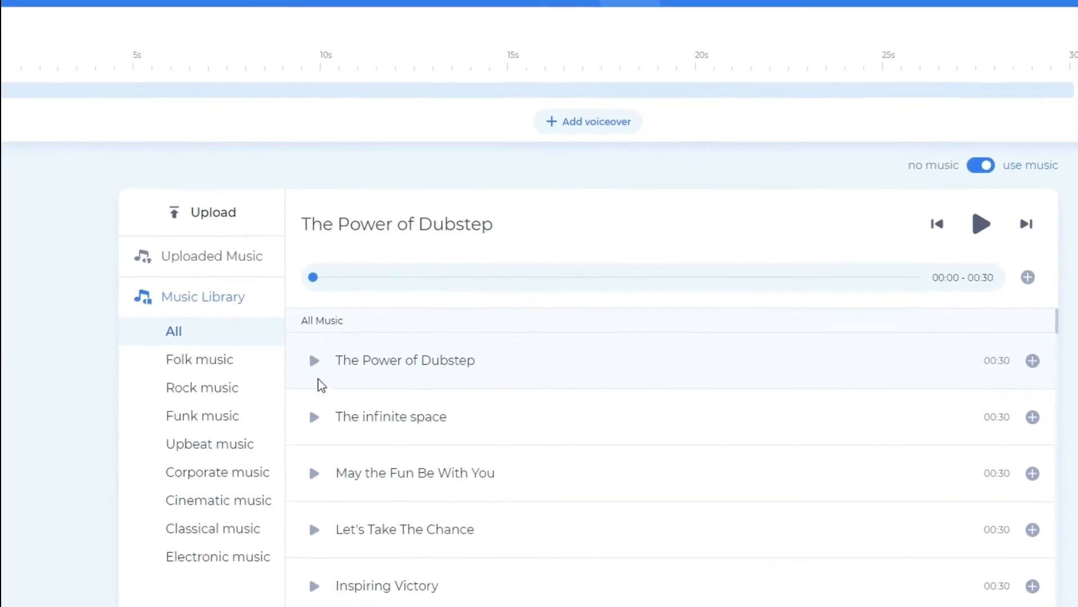
left_click(328, 362)
left_click(300, 363)
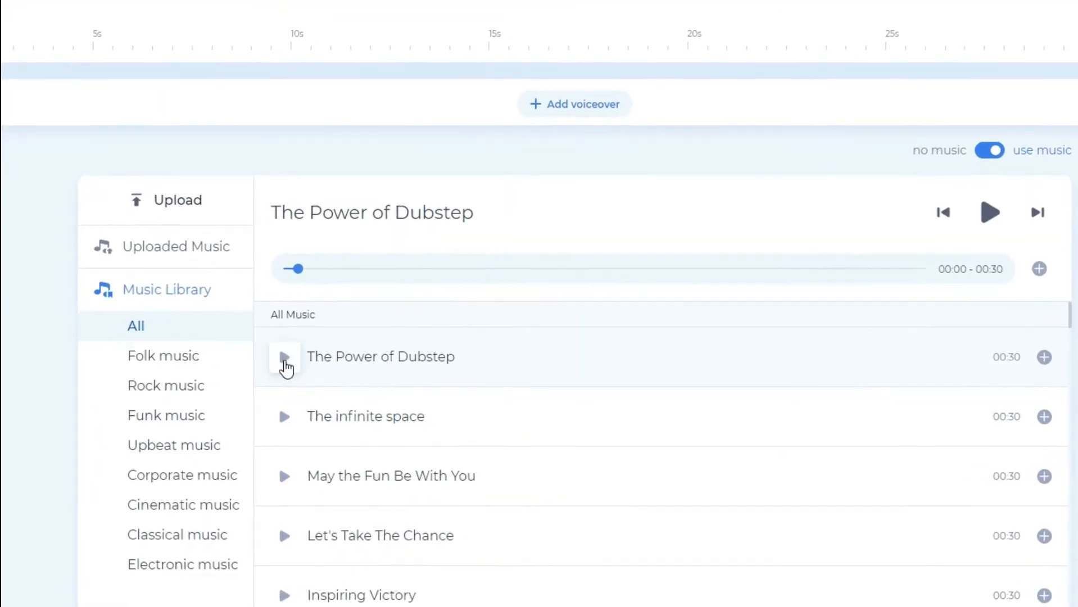
left_click(267, 420)
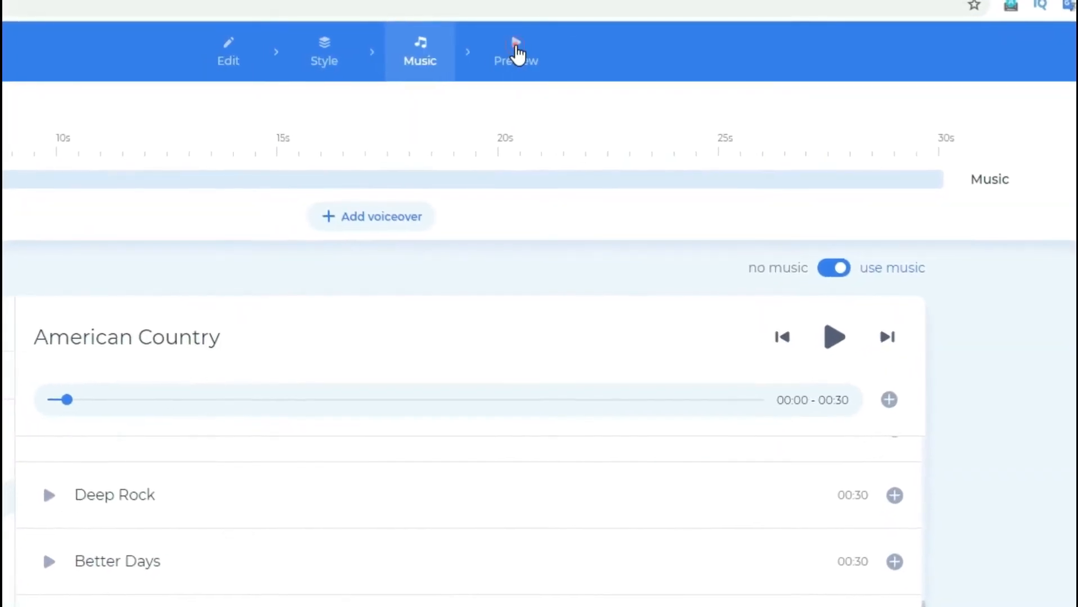
Go on to the export options with the current soundtrack and render the video as a free 360p preview.
left_click(631, 62)
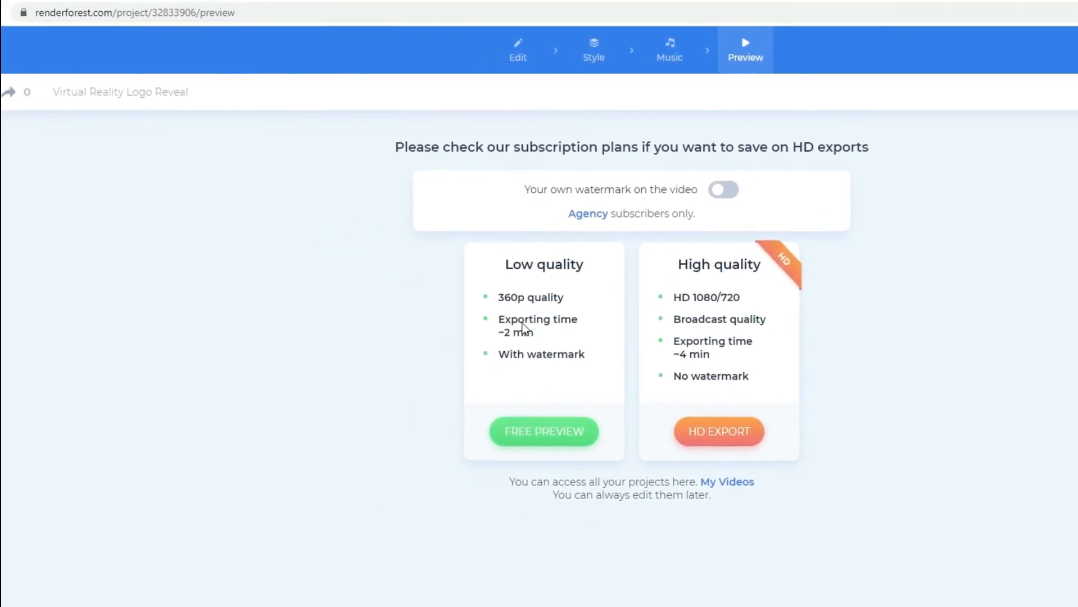
left_click(554, 432)
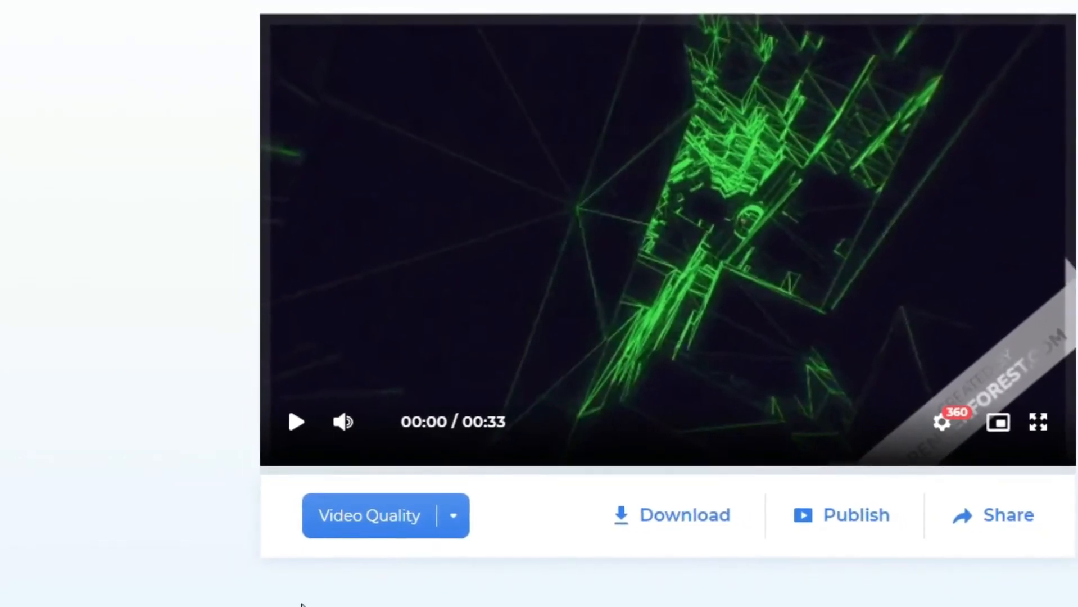
Review the available export qualities for the rendered video and play the logo reveal preview.
left_click(453, 516)
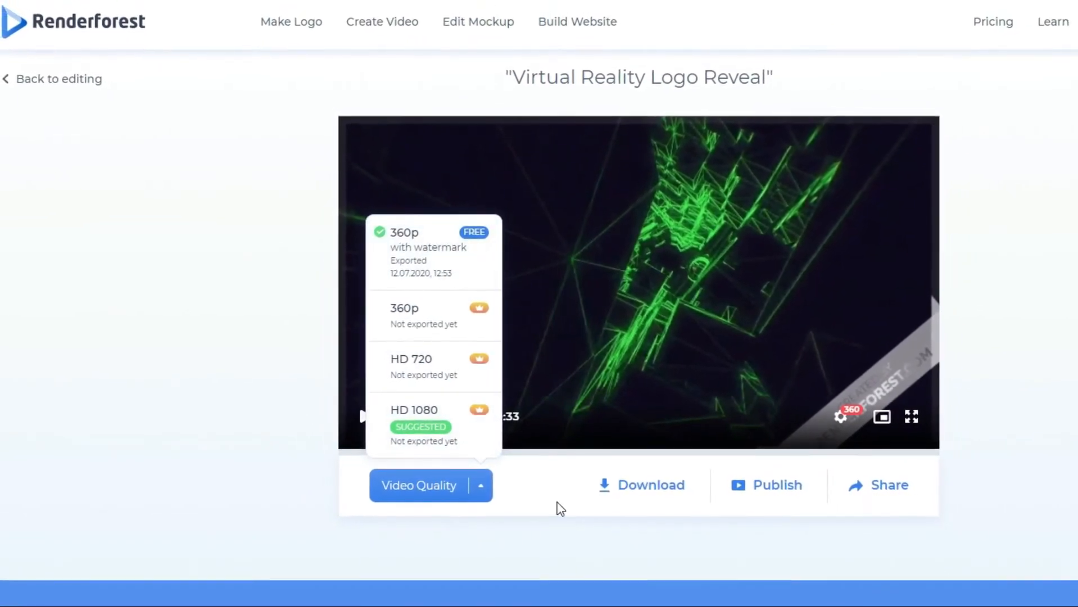
left_click(551, 496)
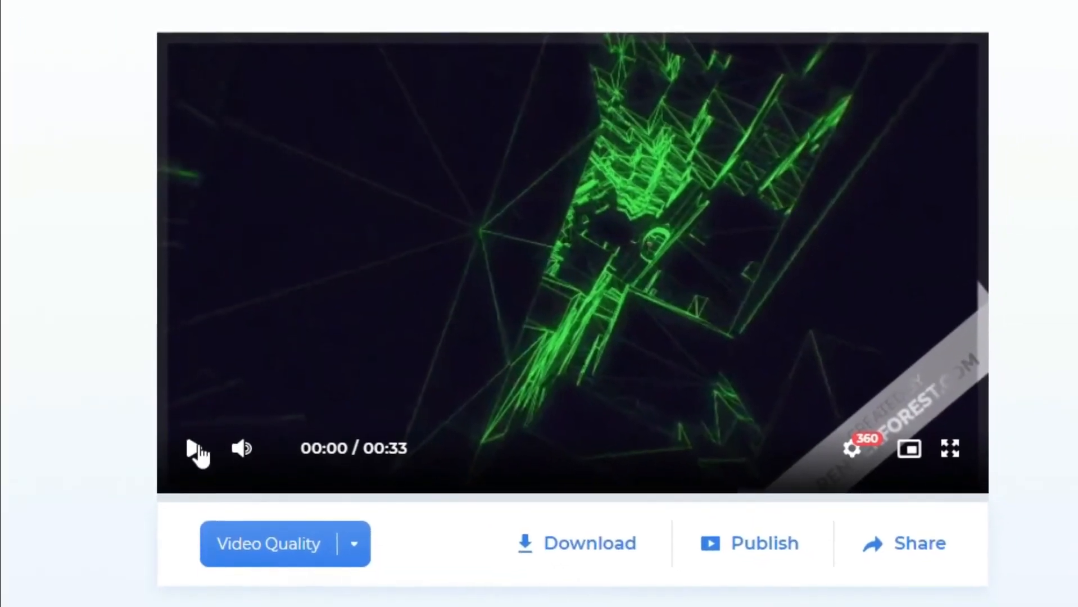
left_click(195, 445)
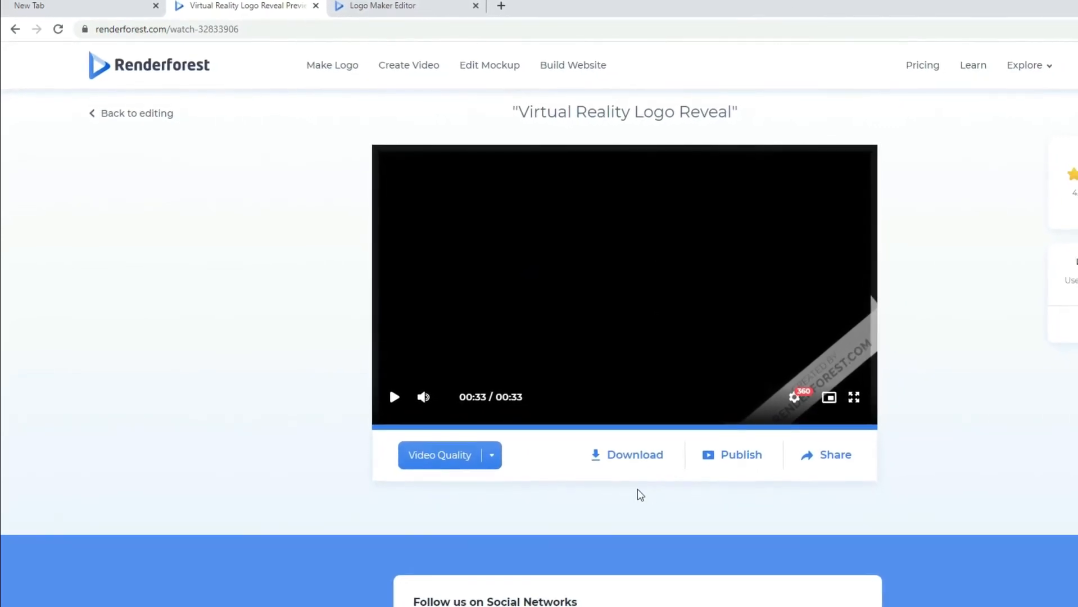
Download the rendered logo reveal video and show the downloaded output_free (3).mp4 in its folder.
left_click(595, 457)
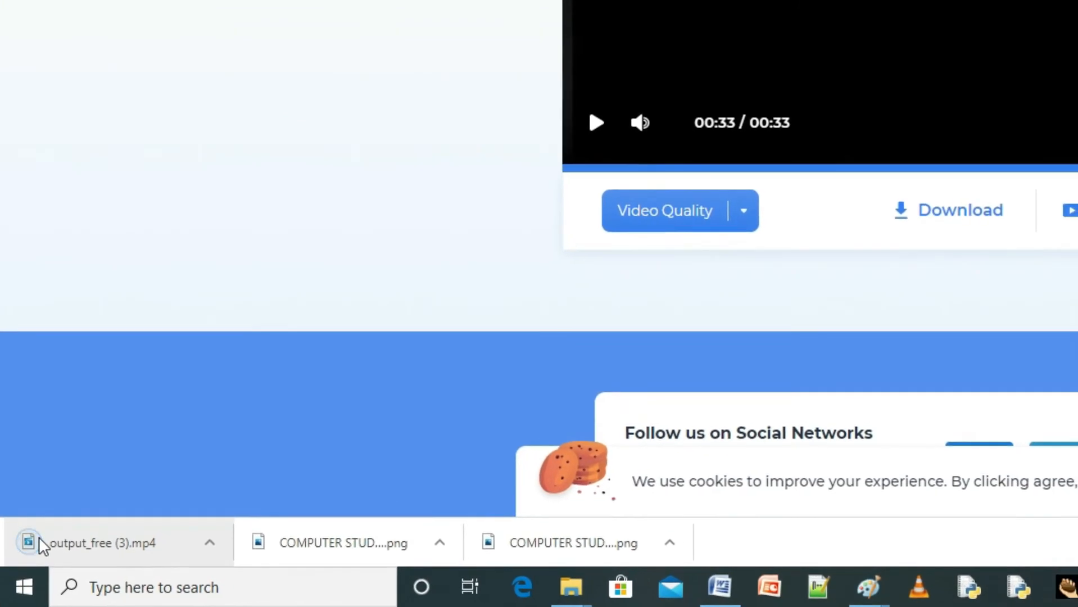
right_click(34, 535)
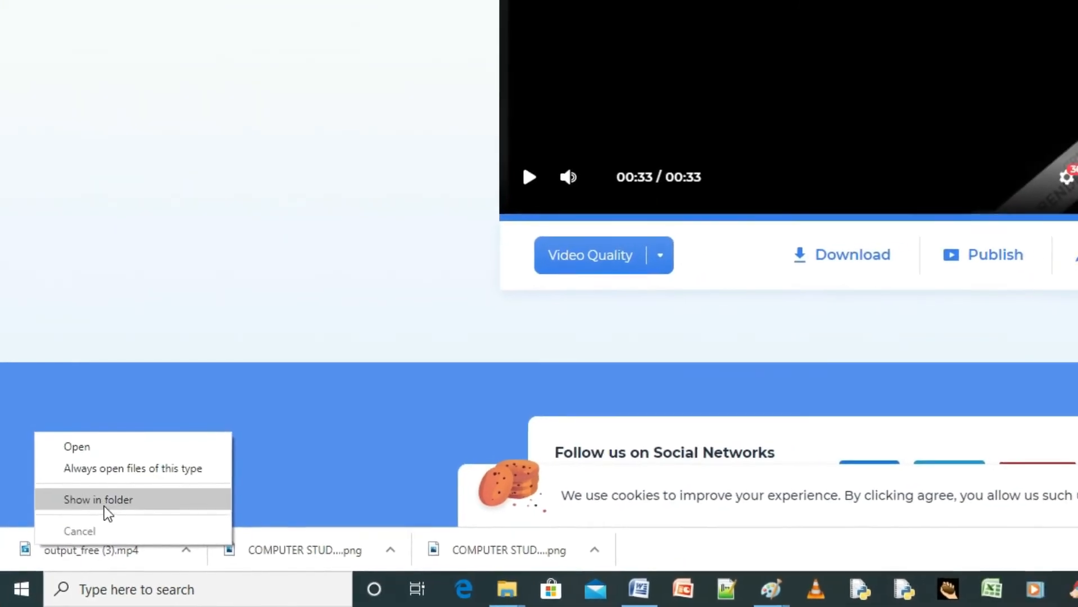
left_click(110, 498)
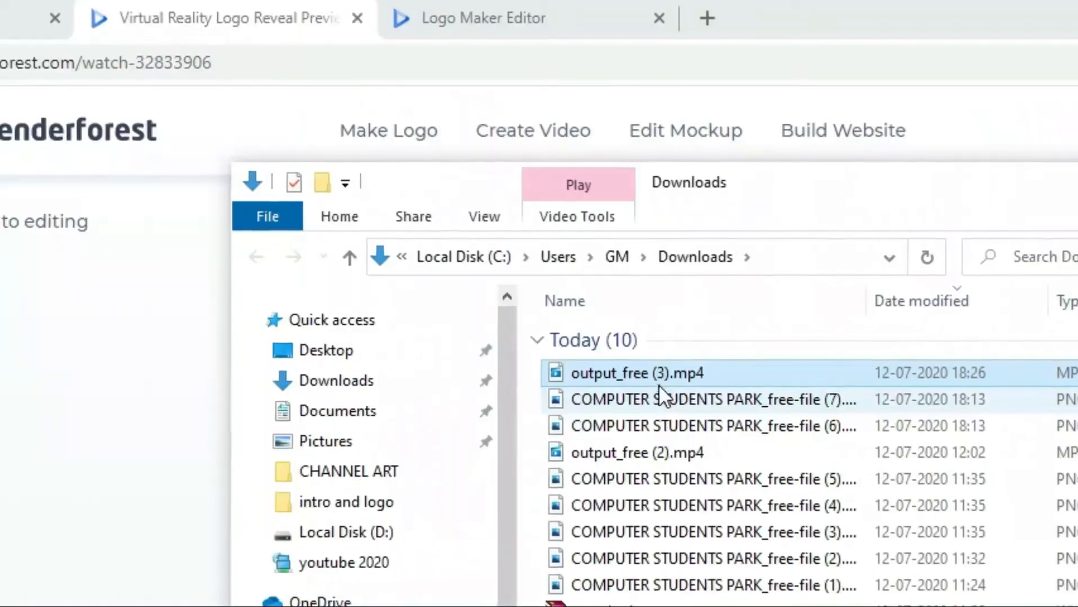
Transfer output_free (3).mp4 from Downloads to the MY LOGO folder on drive D:.
right_click(653, 372)
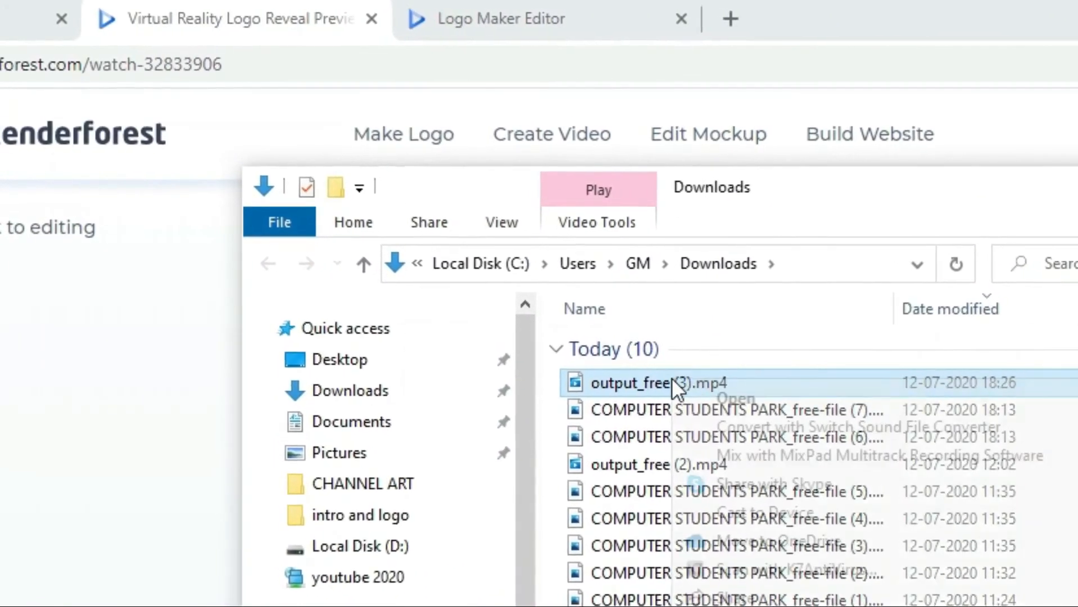
key("Escape")
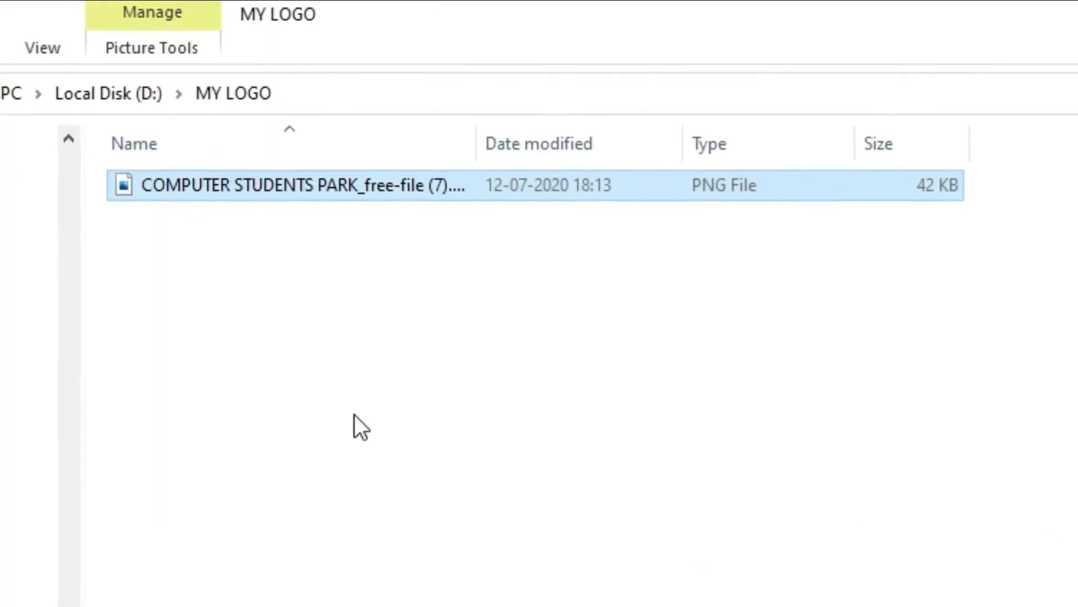
left_click(318, 378)
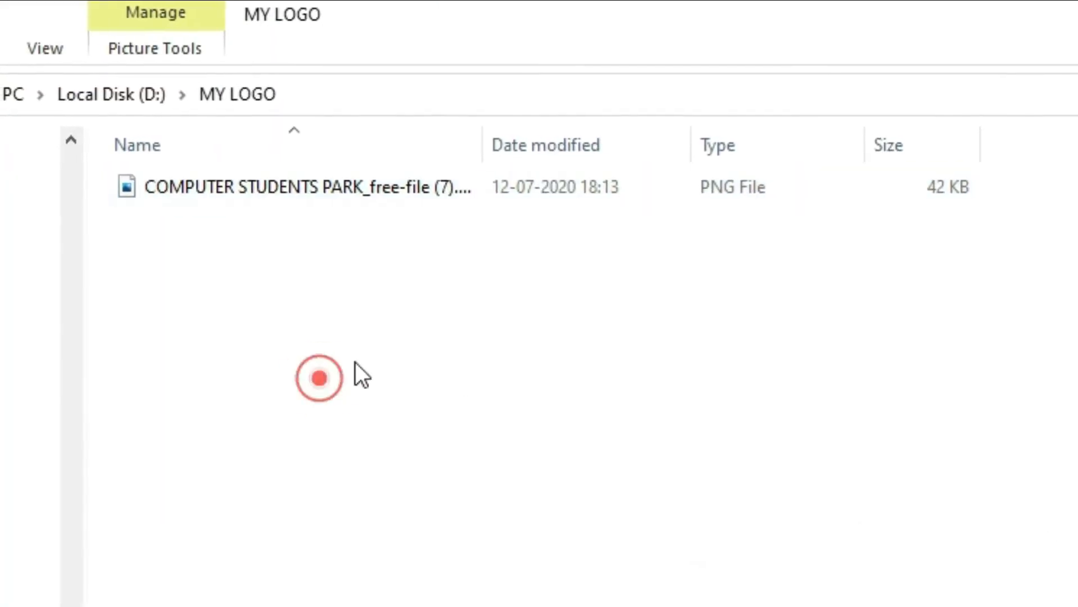
right_click(449, 363)
left_click(526, 574)
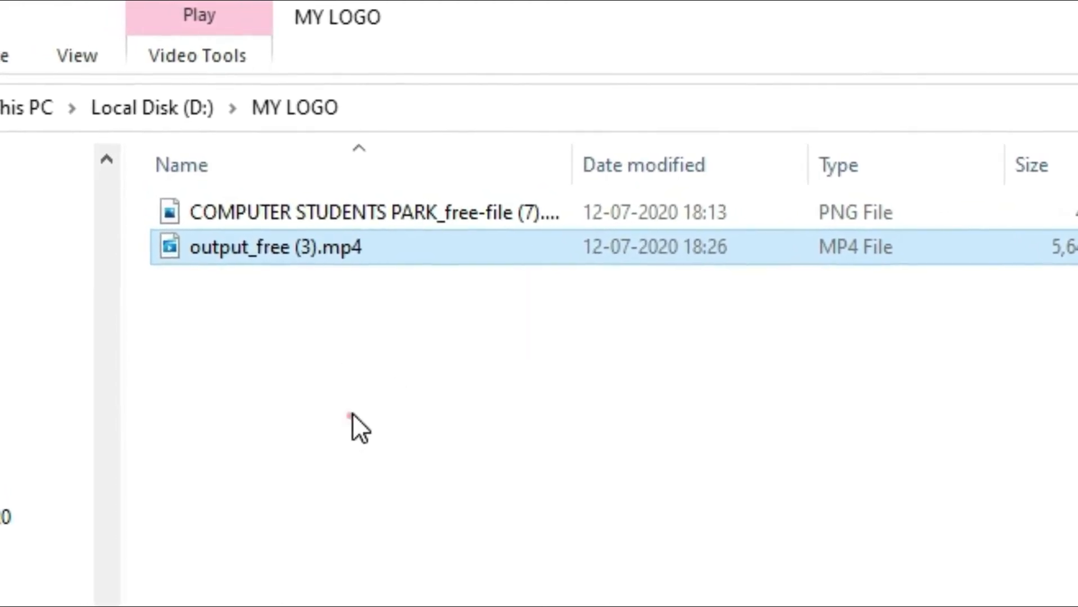
left_click(293, 385)
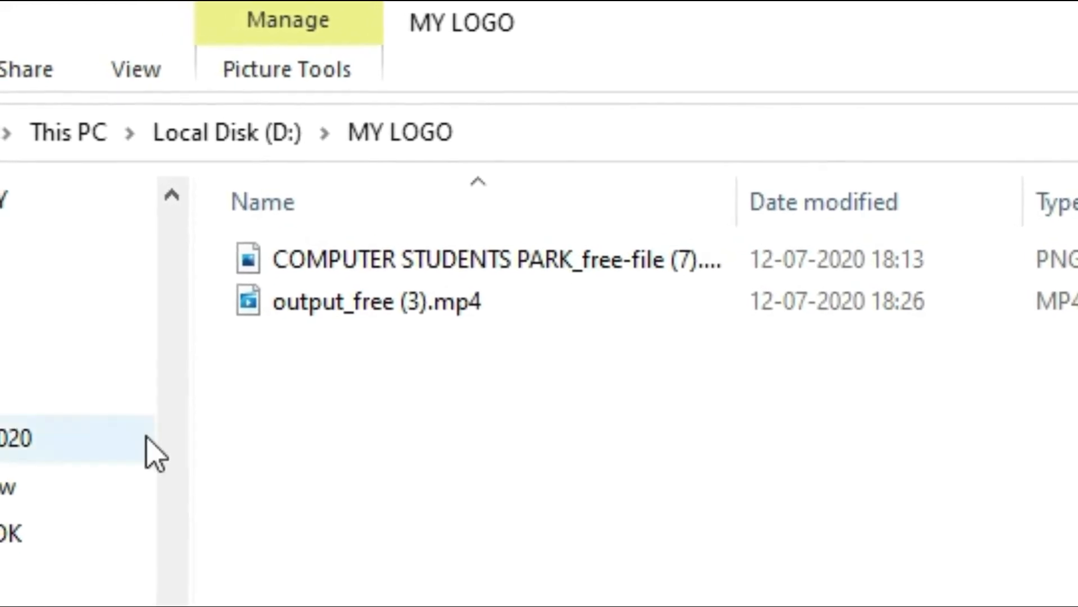
Play output_free (3).mp4 from the MY LOGO folder in Films & TV, pause at the logo reveal and exit full screen.
mouse_move(315, 319)
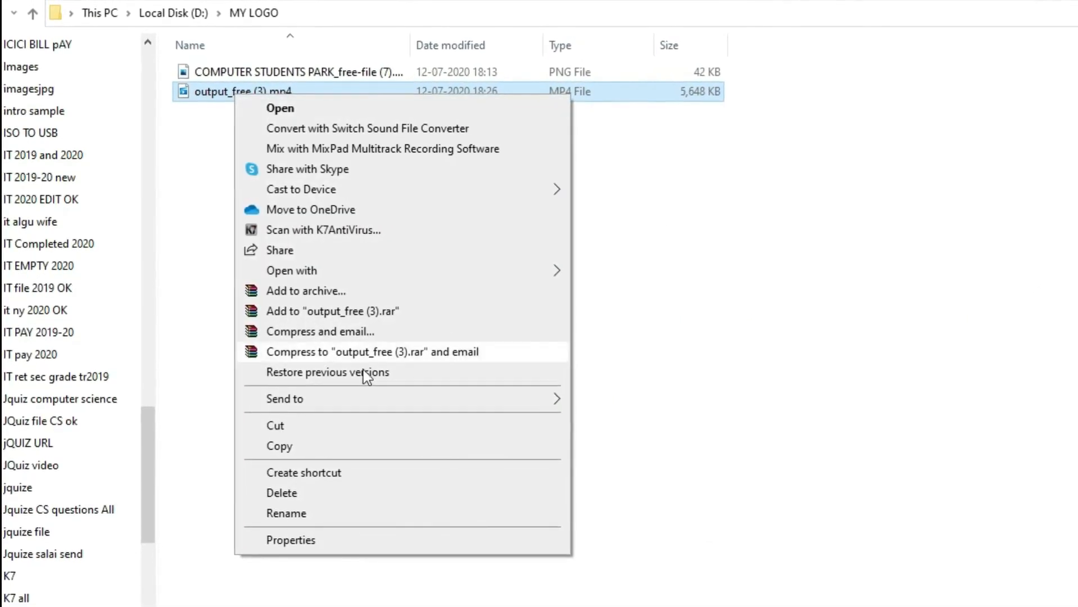
mouse_move(308, 269)
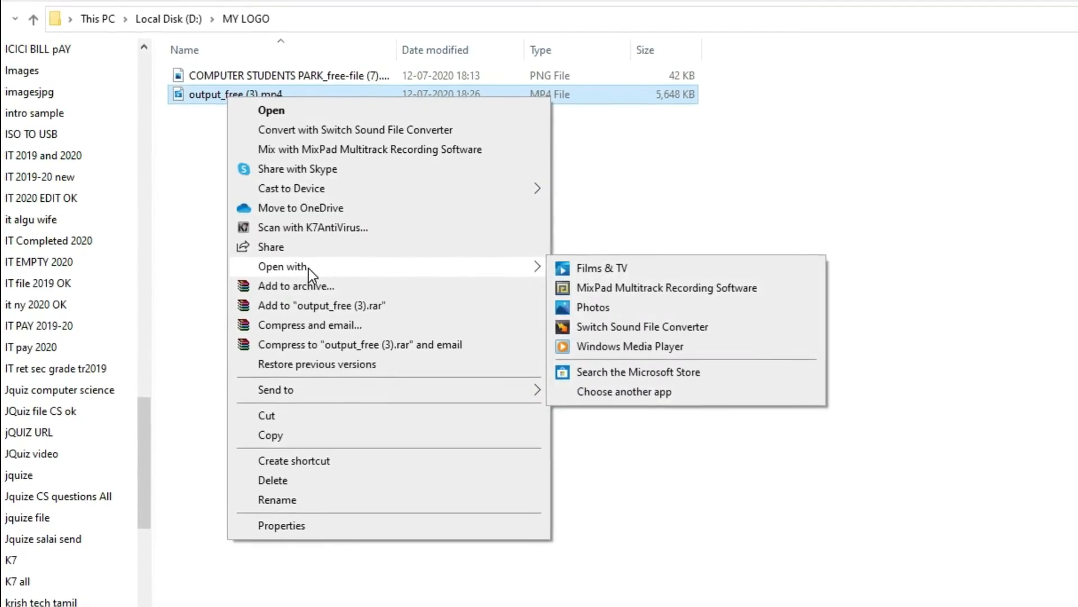
left_click(603, 270)
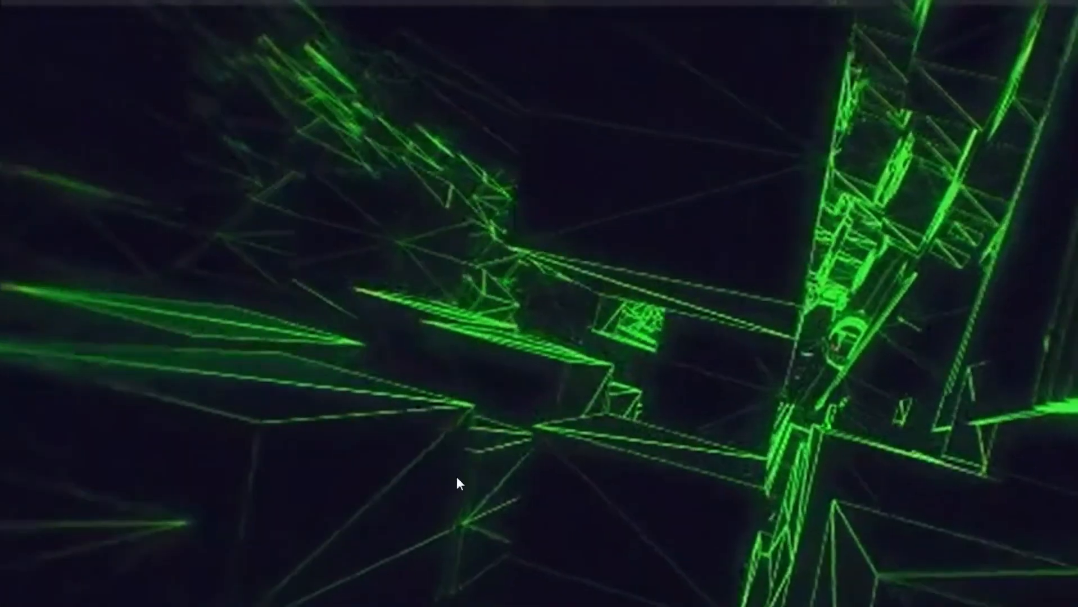
mouse_move(260, 548)
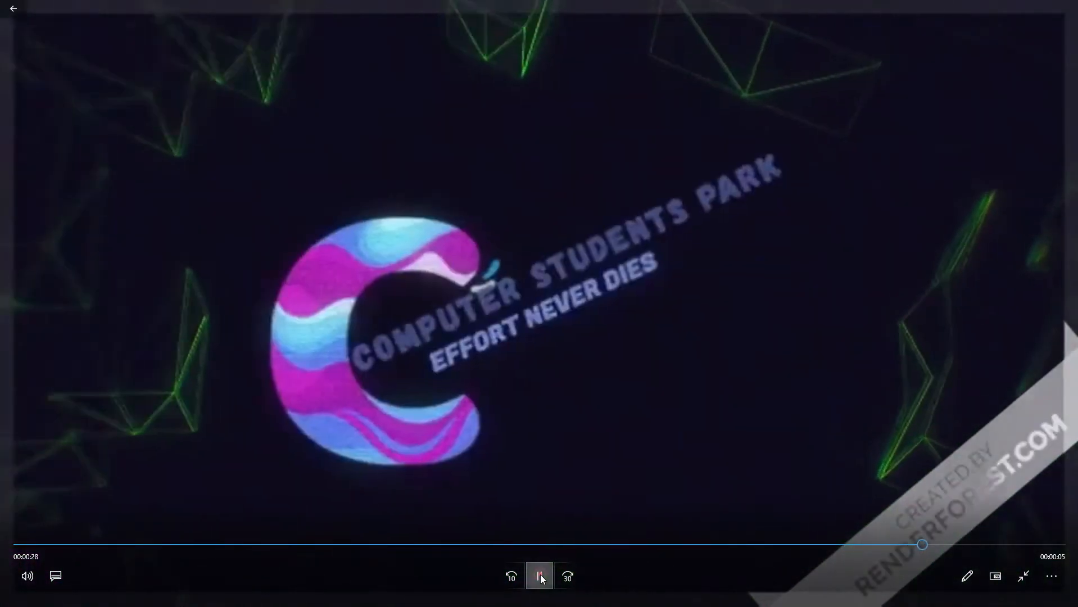
left_click(929, 544)
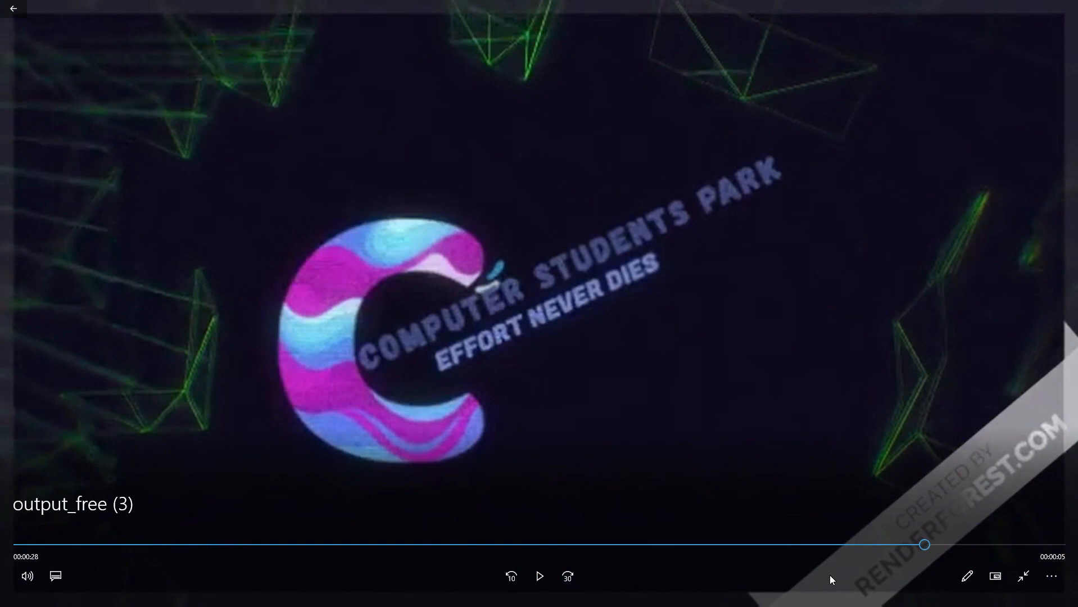
left_click(1023, 575)
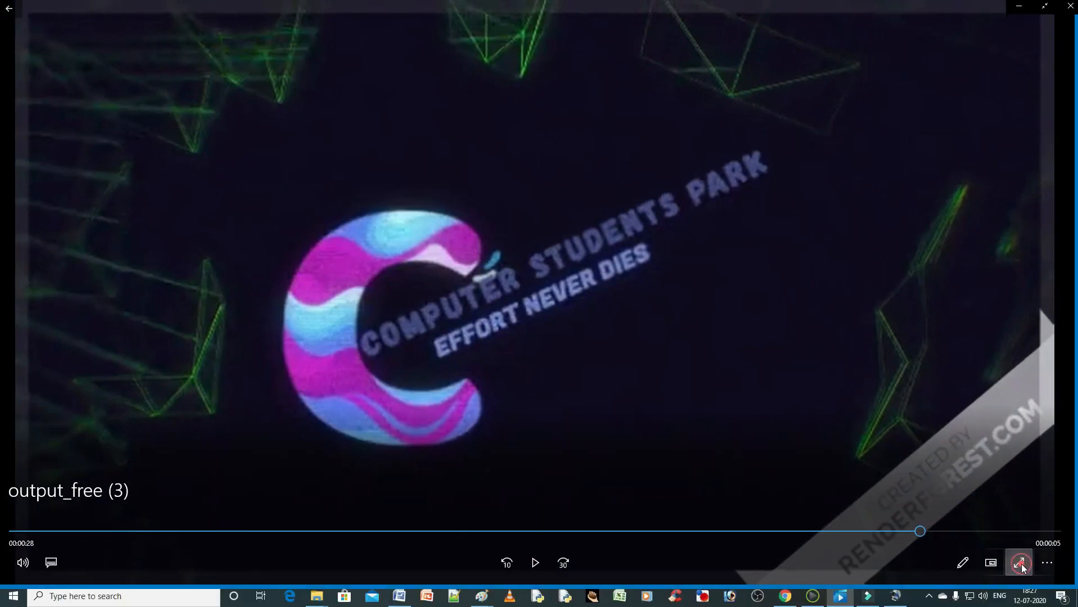